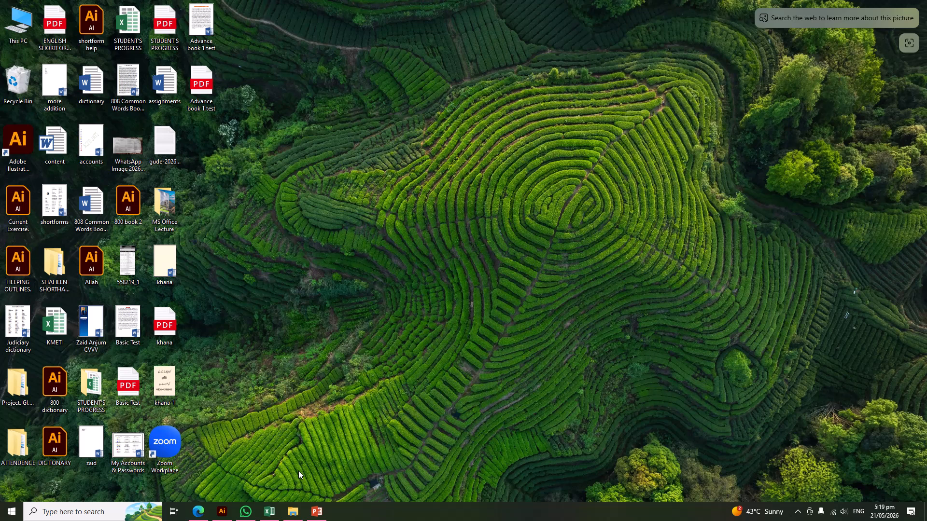
- Open Word and create a new blank document
key(super+r)
key(Return)
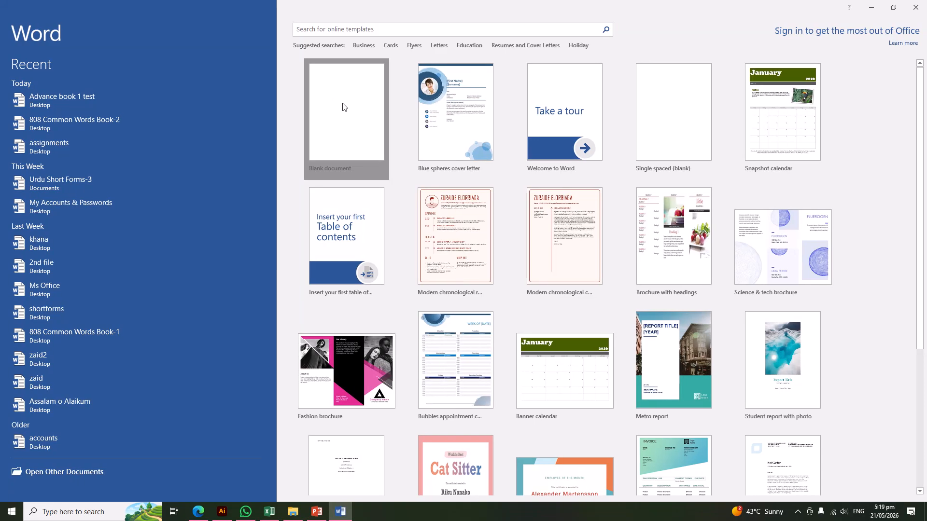
click(342, 107)
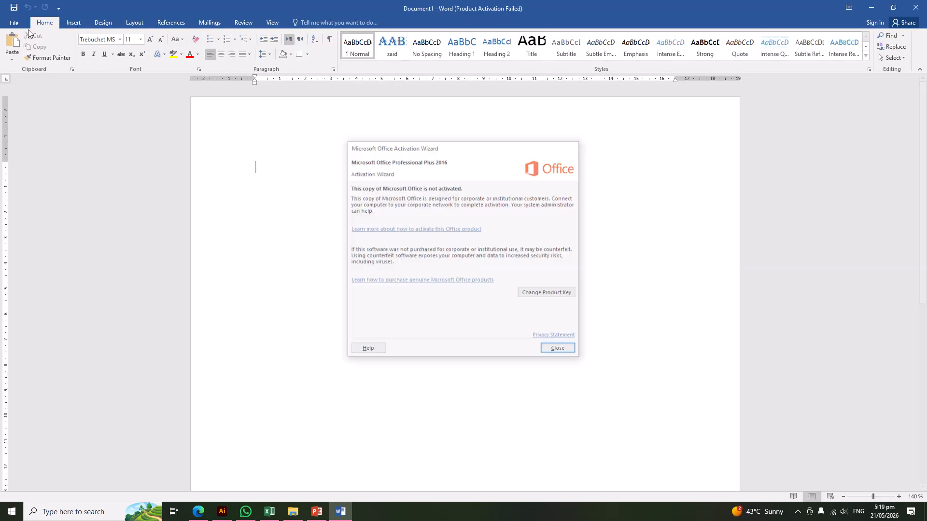
click(73, 23)
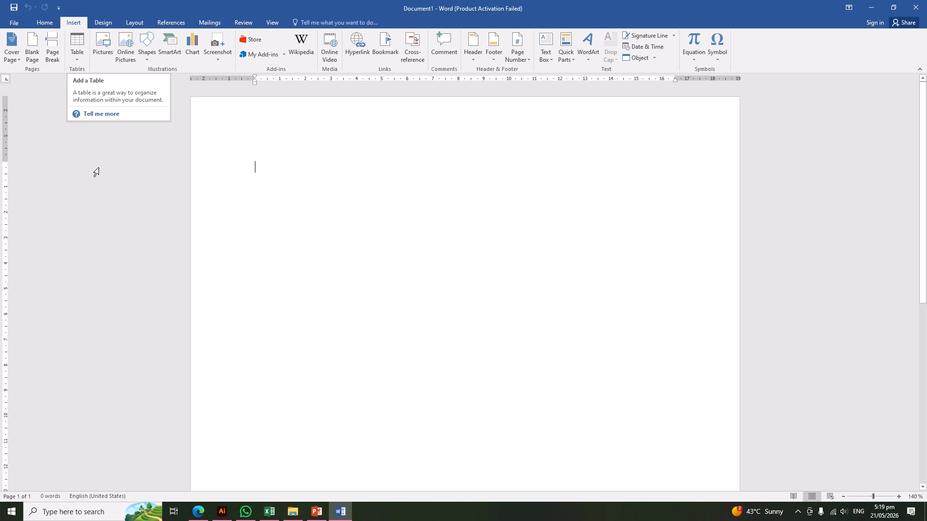
click(109, 173)
click(502, 274)
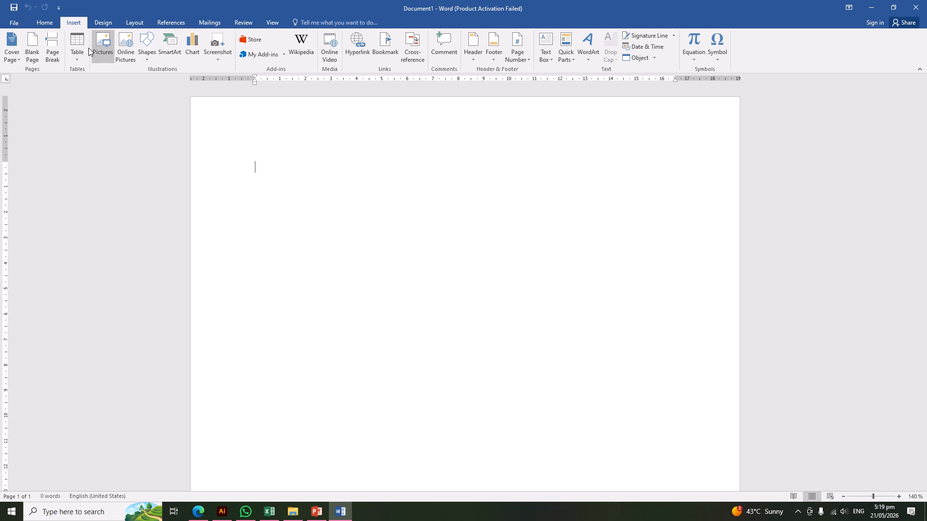
click(108, 60)
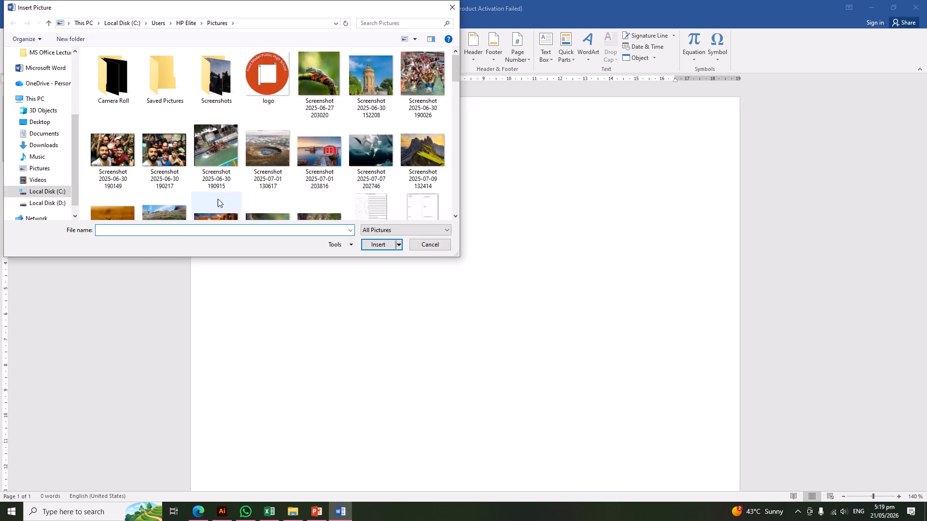
scroll(218, 199, down, 5)
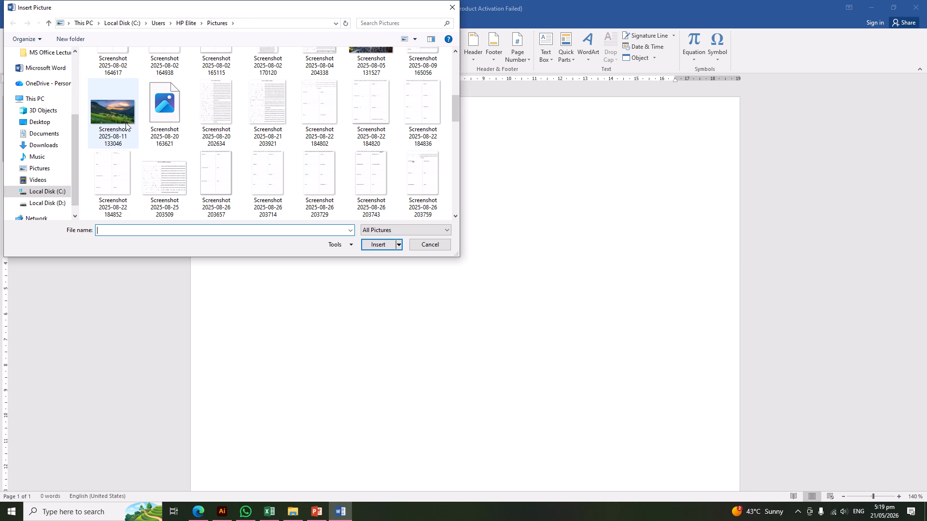
click(126, 126)
click(378, 244)
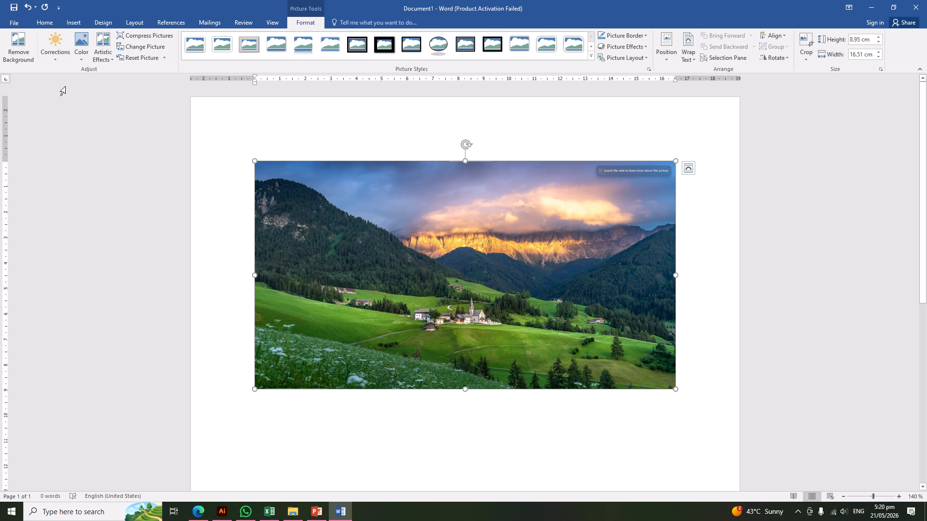
- Try removing the picture's background, widening the removal frame on all four sides and pulling its left edge back inward
click(19, 51)
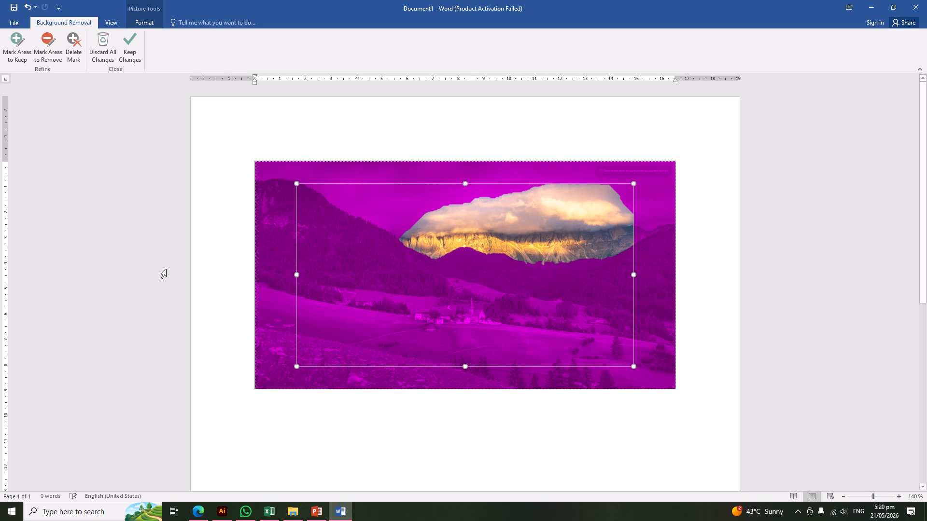
drag(297, 273, 273, 275)
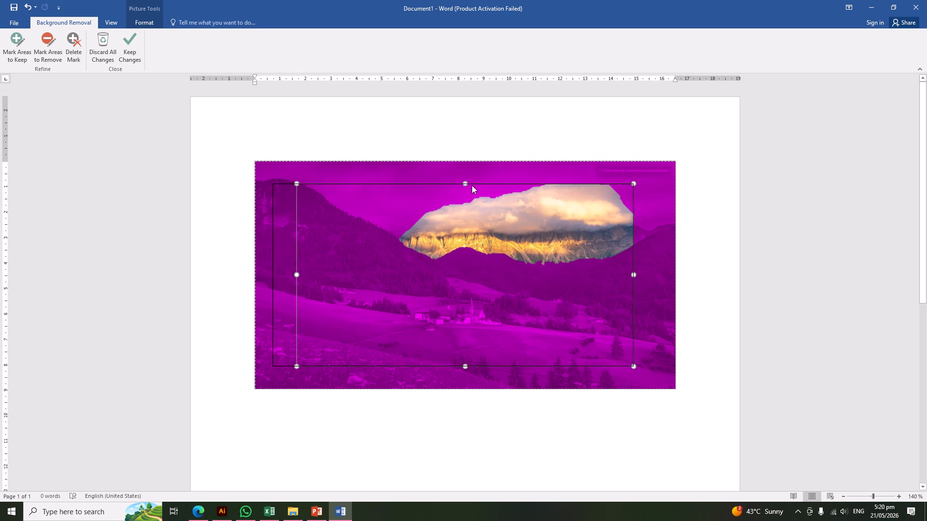
drag(453, 183, 453, 165)
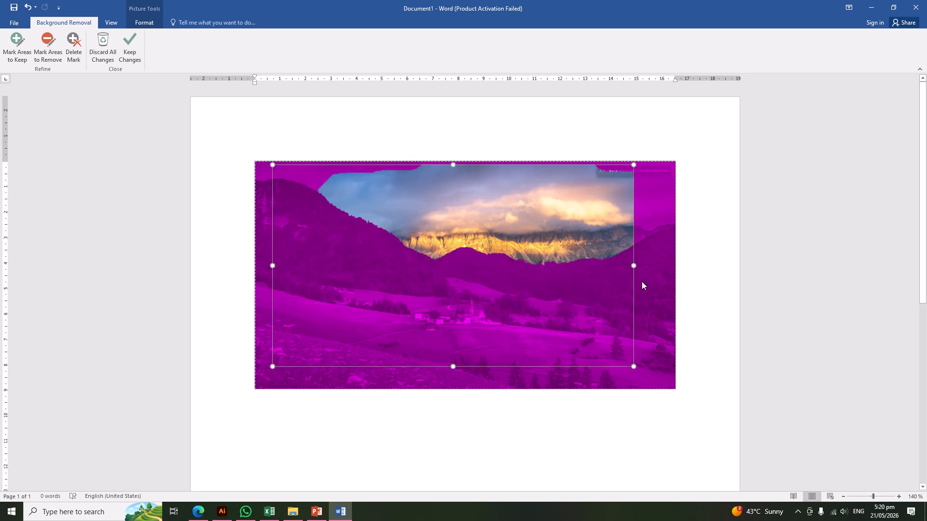
drag(634, 266, 667, 264)
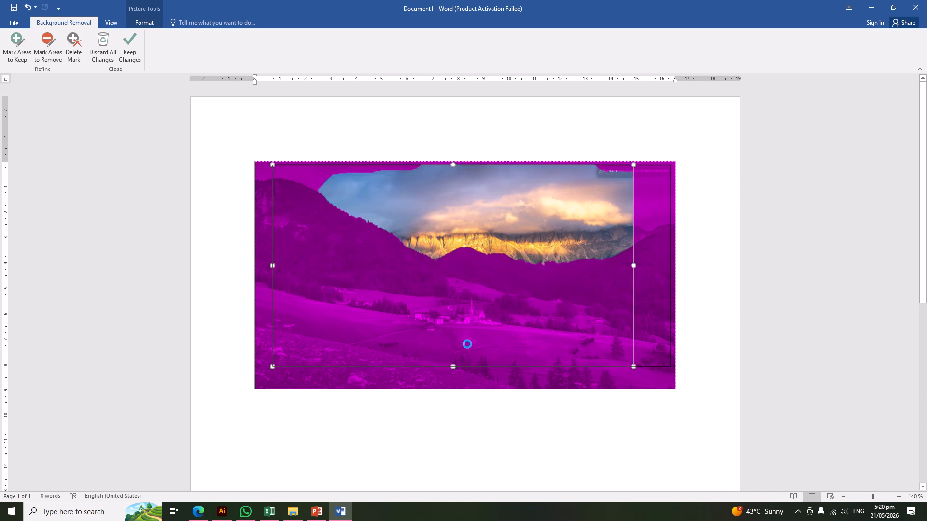
drag(471, 367, 471, 385)
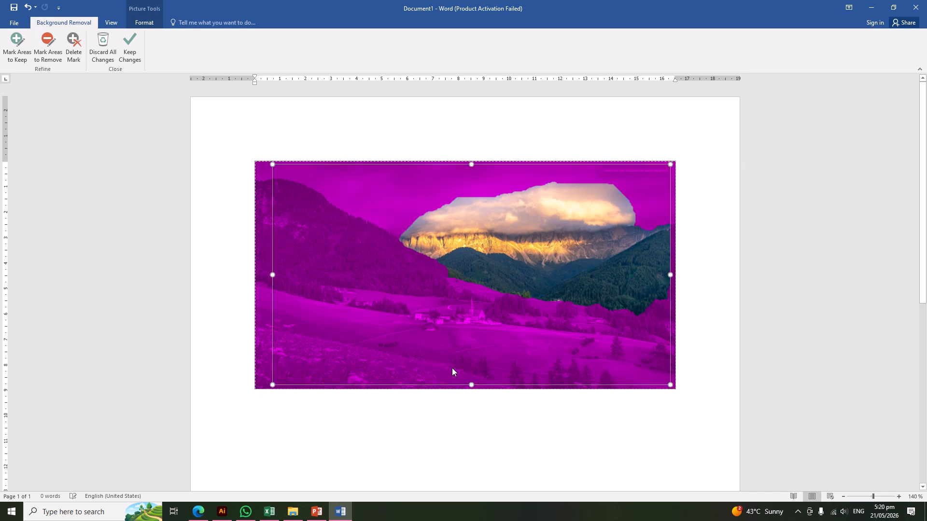
drag(272, 274, 310, 275)
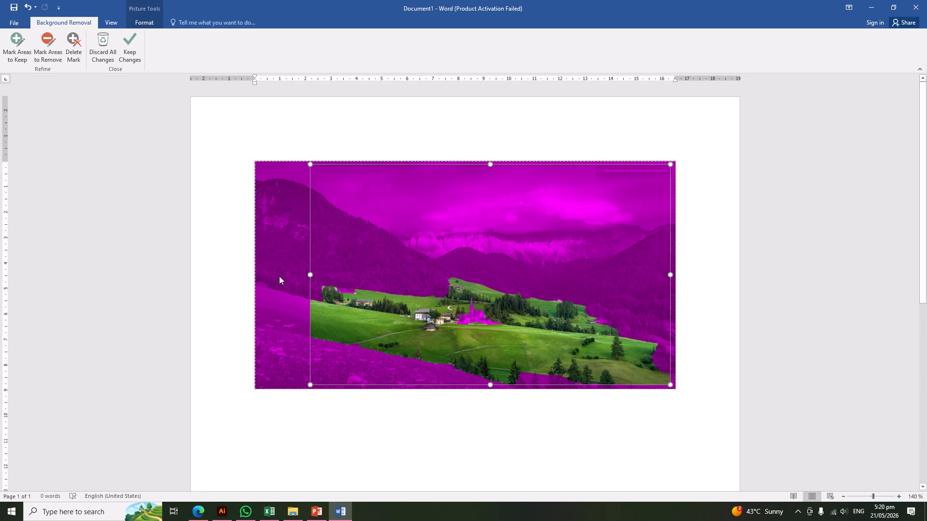
click(486, 224)
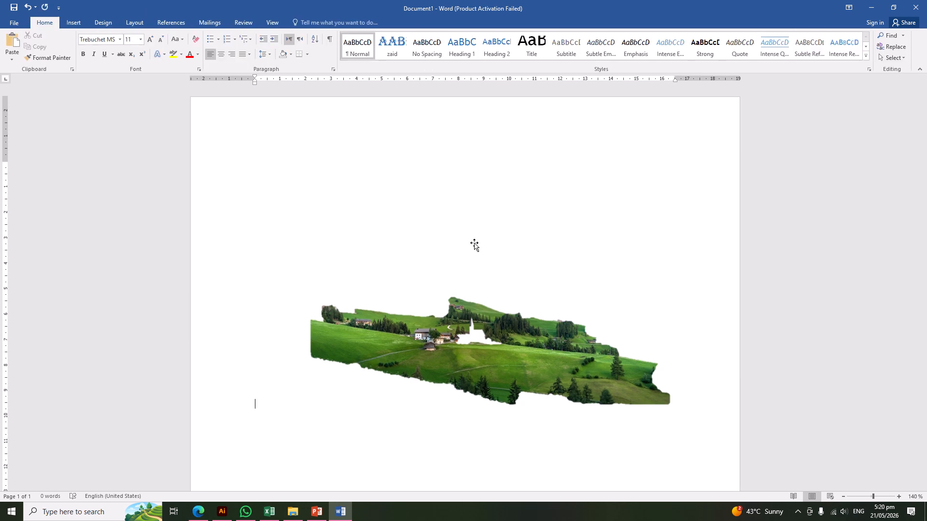
- Undo all the background removal changes and restore the original inserted picture
drag(450, 364, 401, 345)
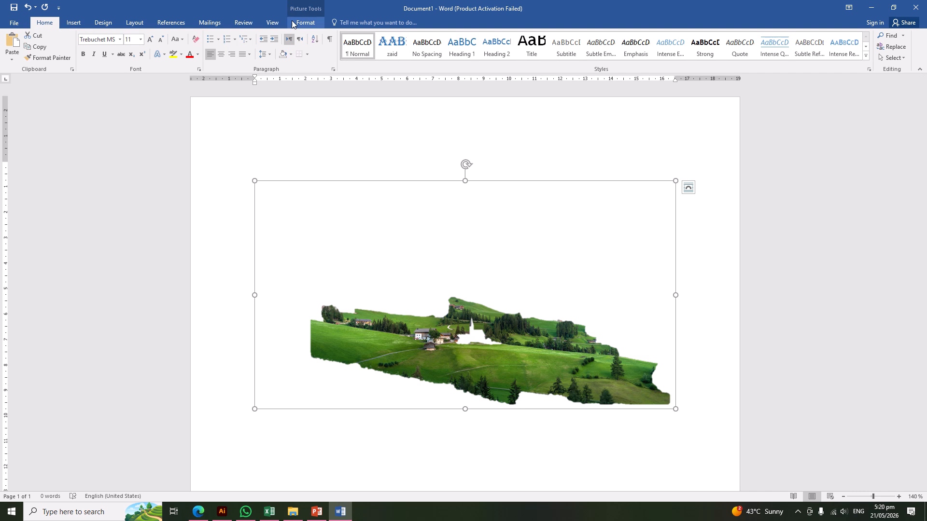
key(ctrl+z)
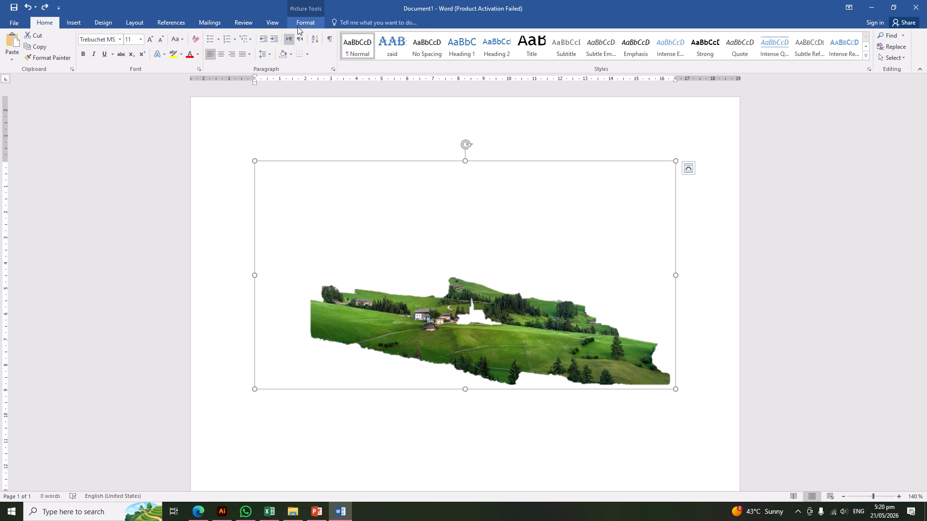
key(ctrl+z)
key(ctrl+z)
key(ctrl+z)
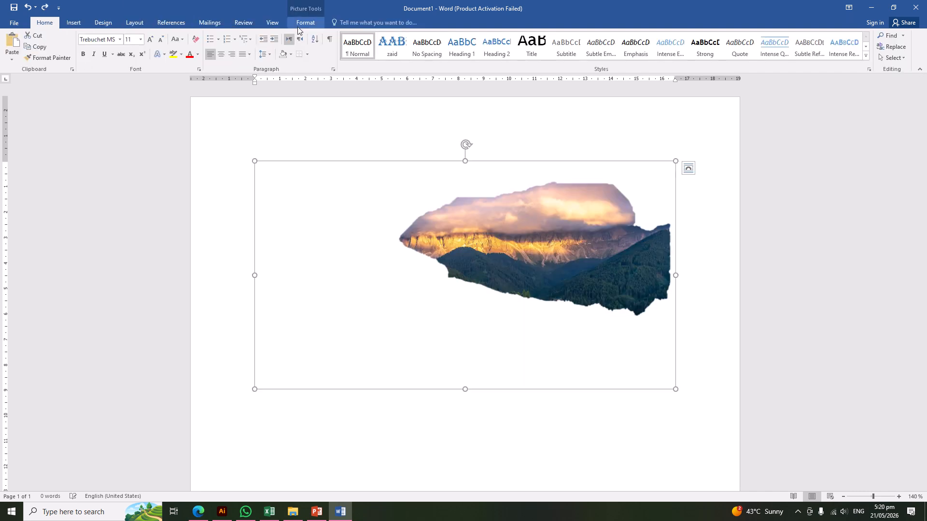
key(ctrl+z)
key(ctrl+z)
key(ctrl+z)
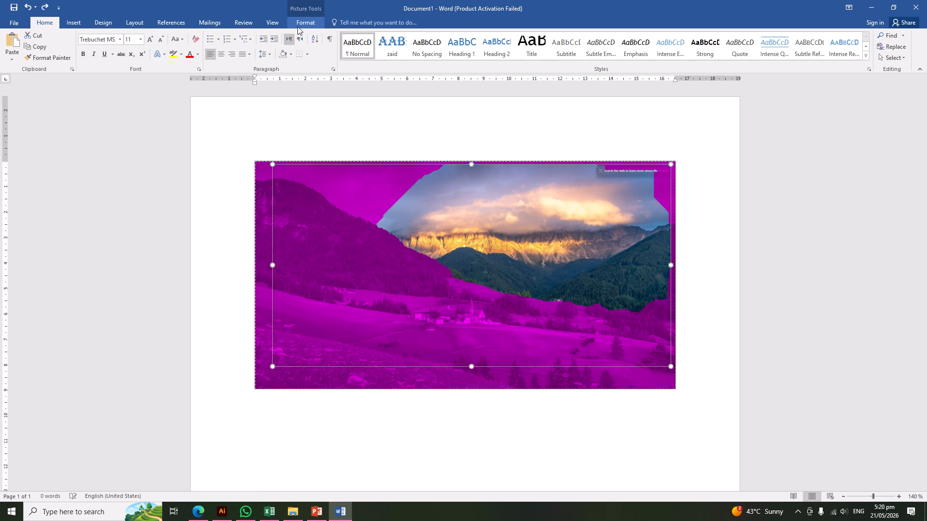
key(ctrl+z)
key(ctrl+z)
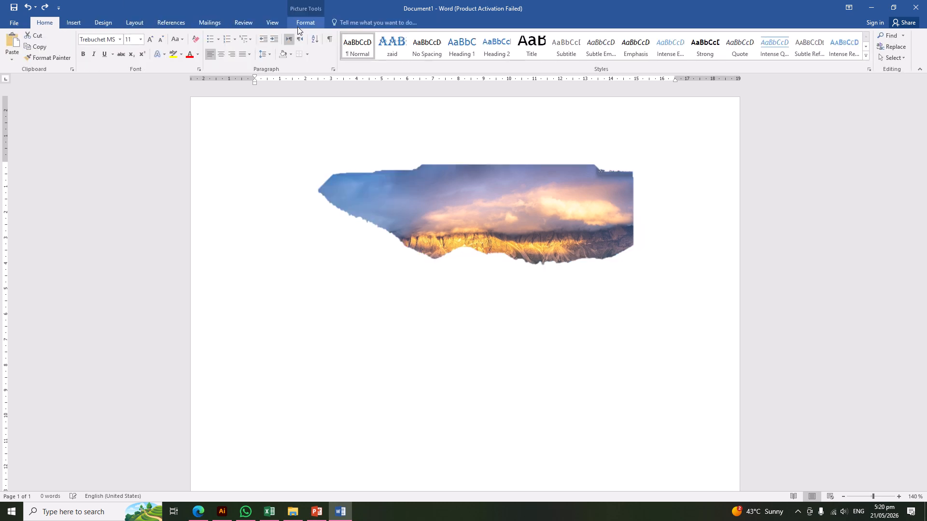
key(ctrl+z)
key(ctrl+z)
key(ctrl+z)
key(ctrl+z)
key(ctrl+z)
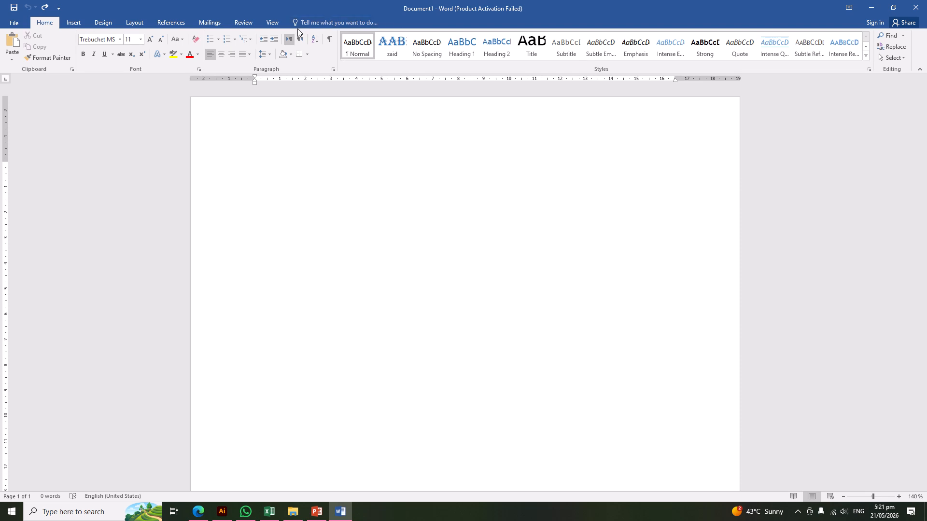
key(ctrl+y)
- Correct the picture to Brightness +20% and Contrast +20%, and recolor it with the dark blue variation
click(303, 23)
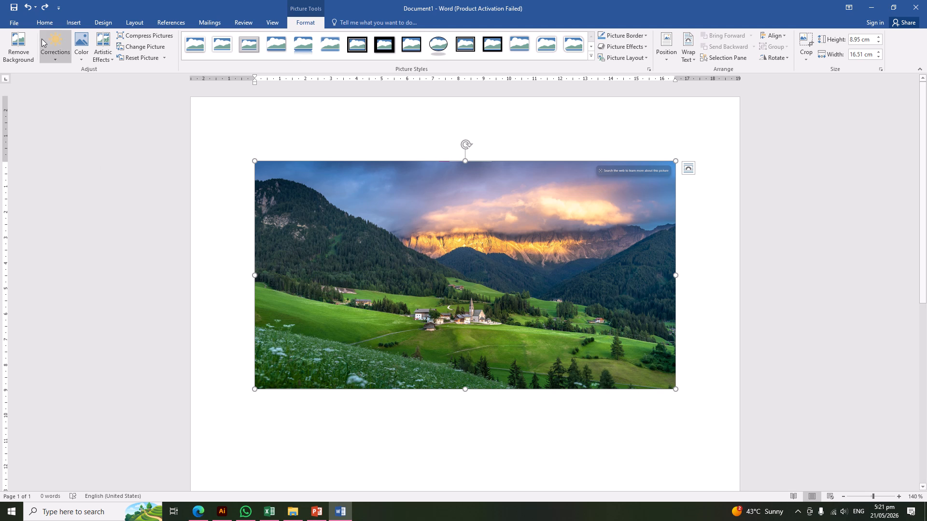
click(61, 64)
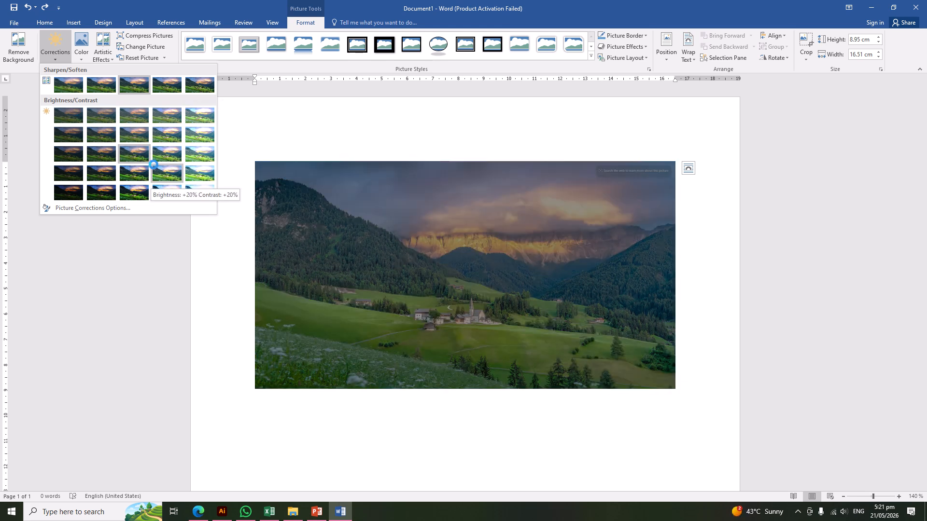
click(154, 168)
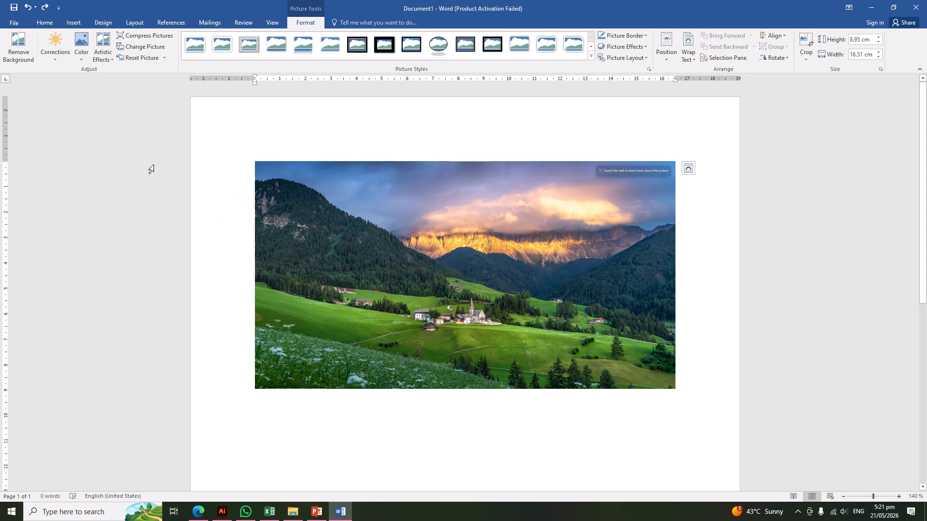
click(81, 48)
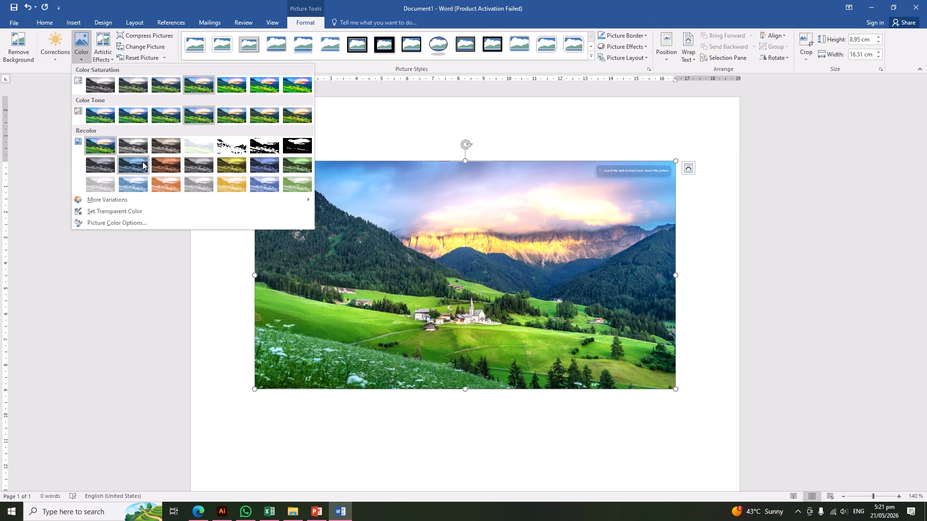
click(143, 163)
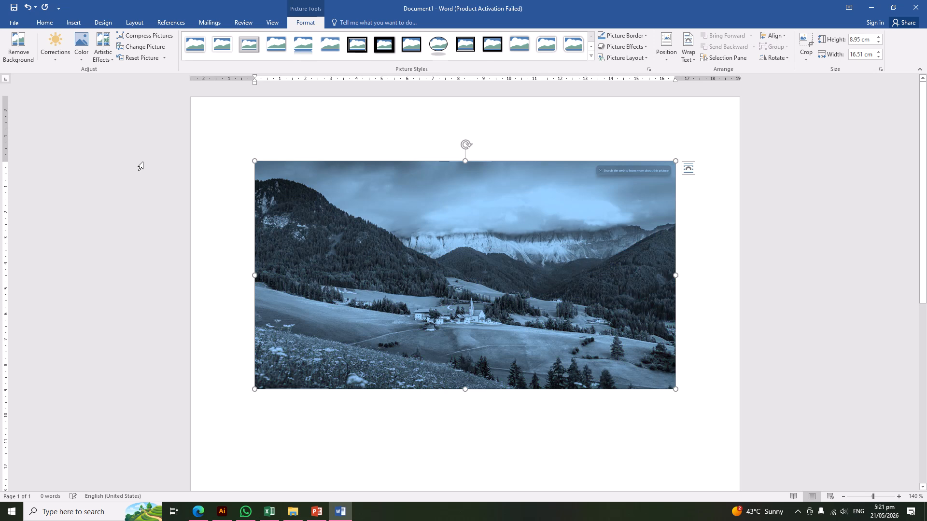
- Preview the artistic effects on the picture and review its compression options without applying either
click(106, 62)
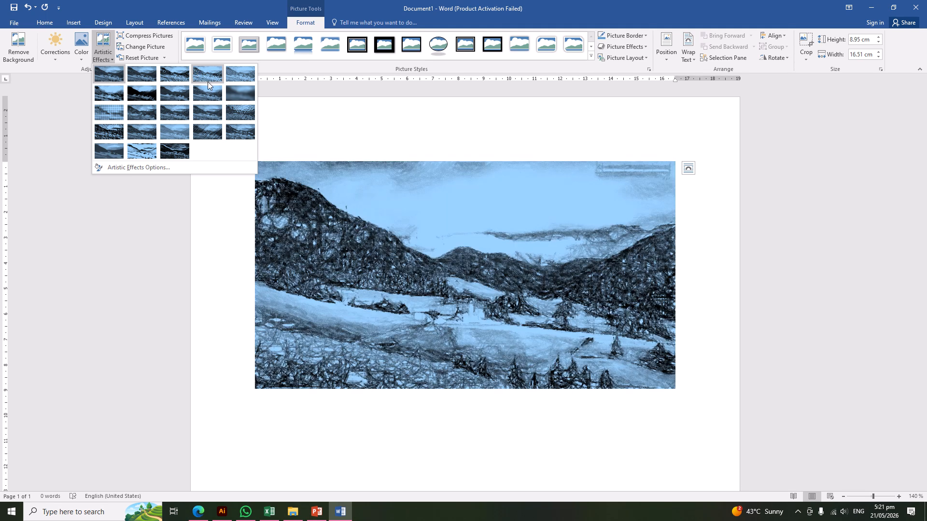
click(320, 132)
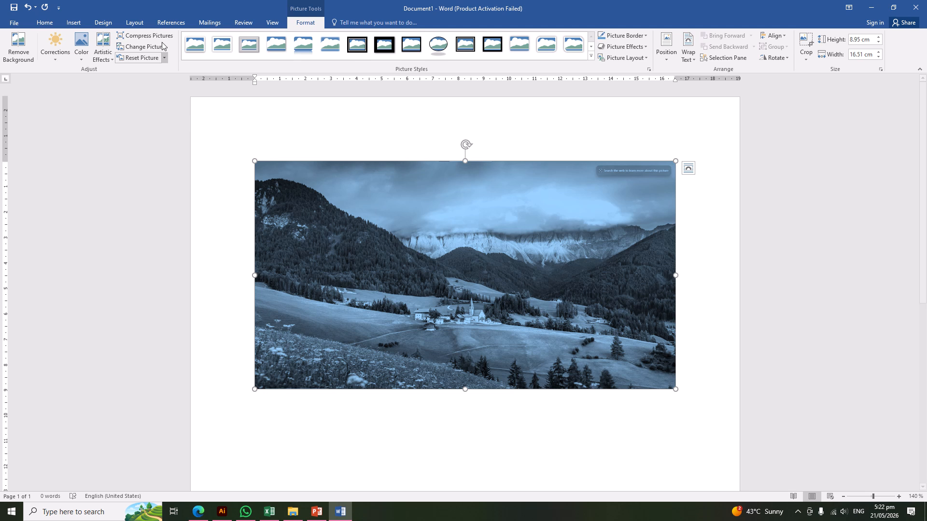
click(143, 35)
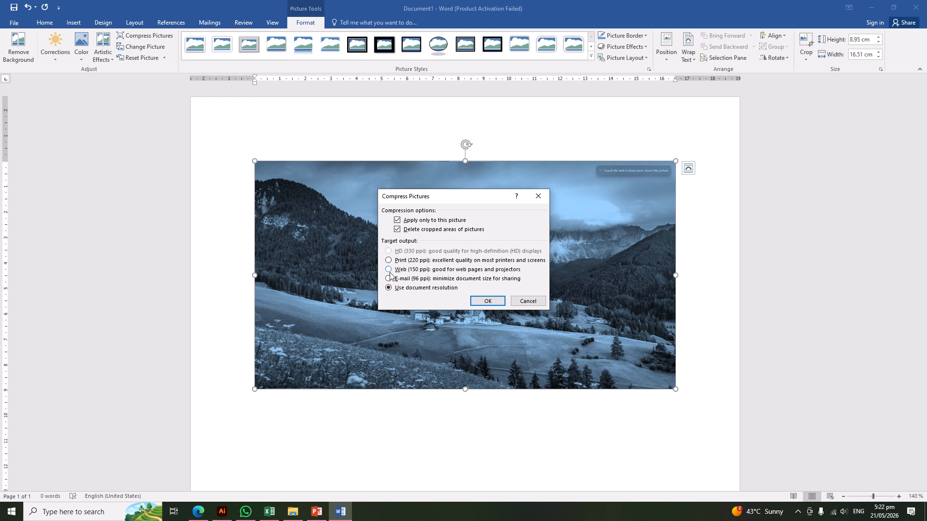
click(526, 302)
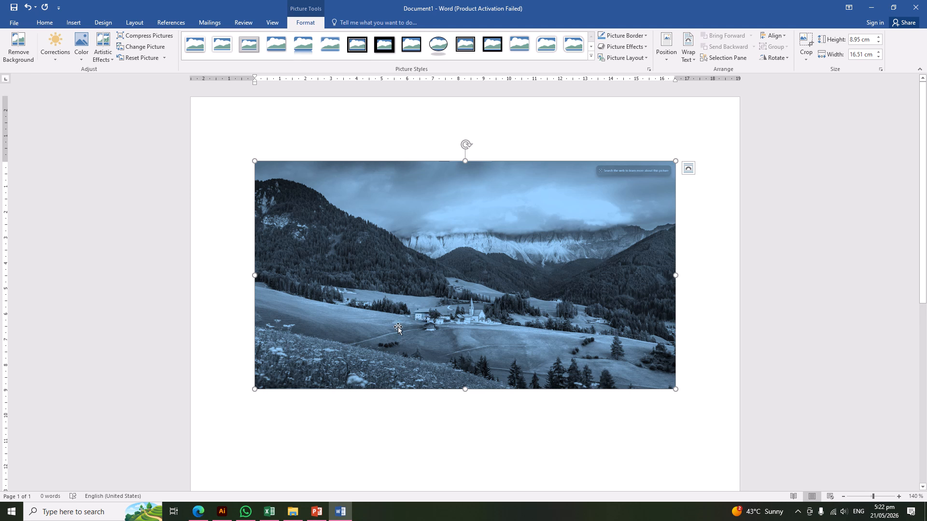
click(147, 47)
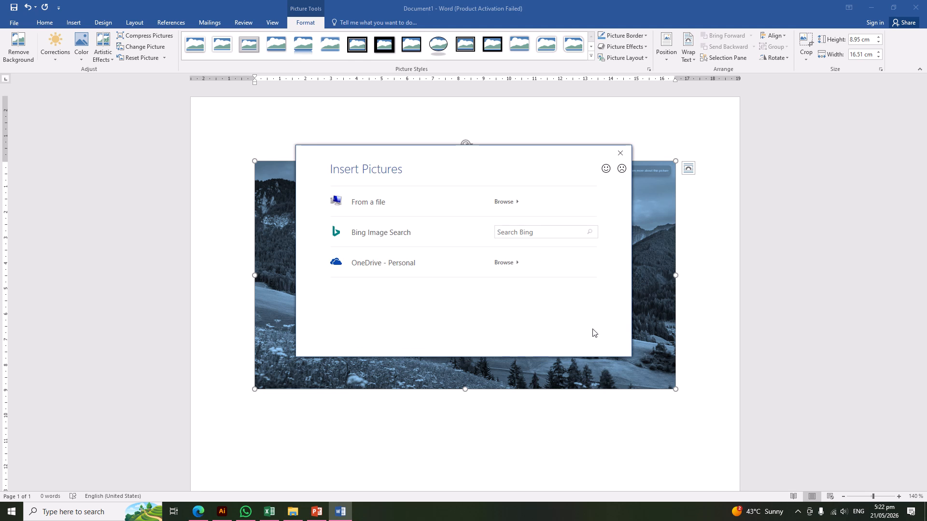
click(376, 207)
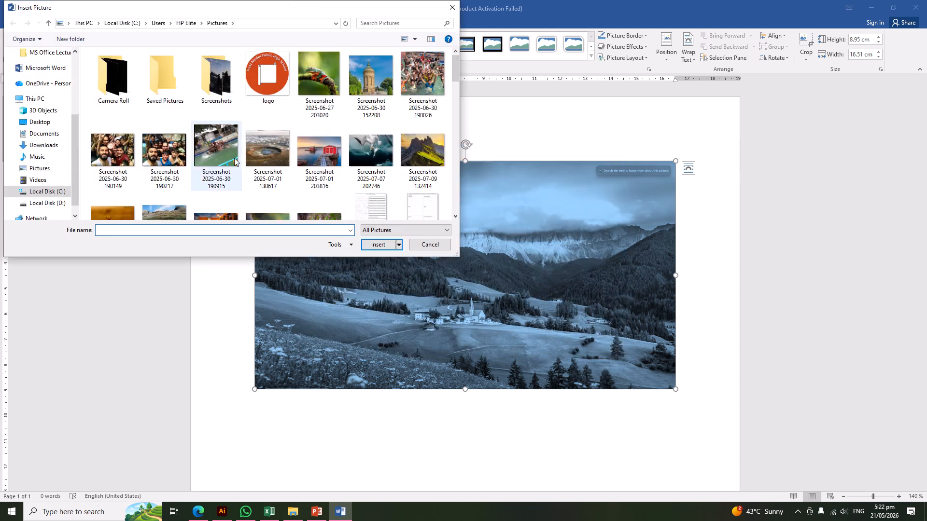
scroll(246, 172, down, 2)
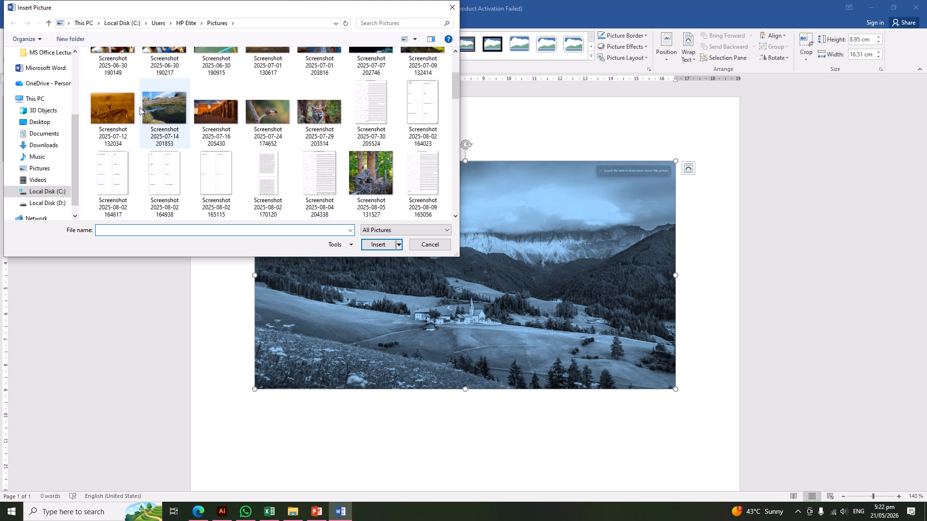
click(226, 121)
double_click(225, 120)
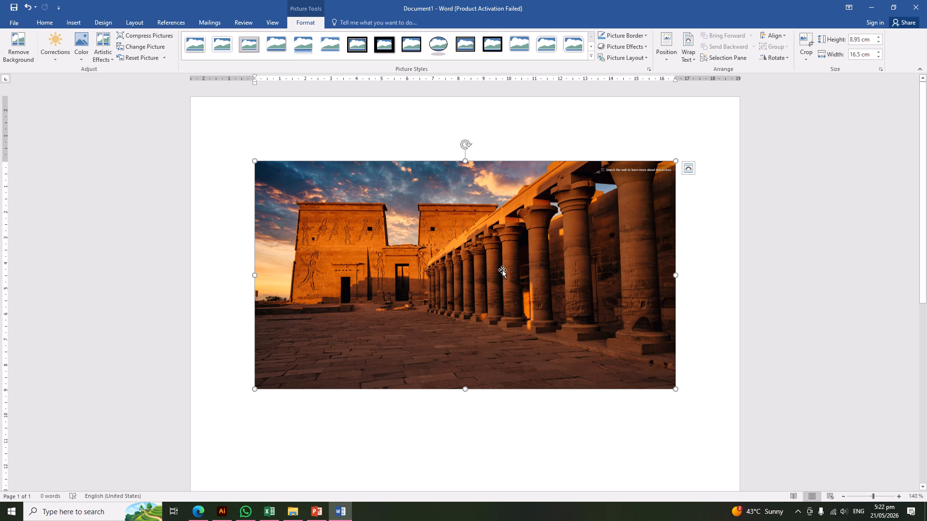
- Look through the artistic effects available for the temple picture without applying one
click(103, 49)
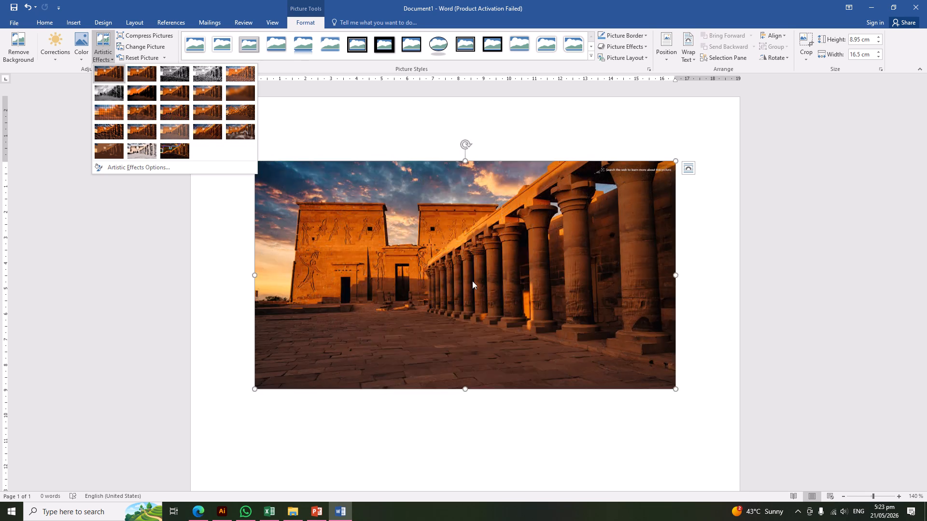
click(473, 281)
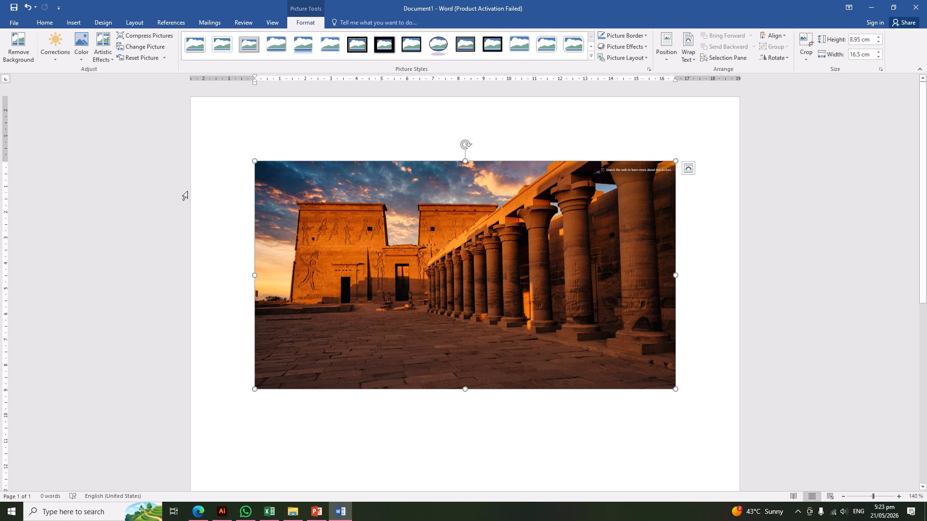
- Recolor the temple picture with the light blue variation, and reset the picture's formatting
click(81, 46)
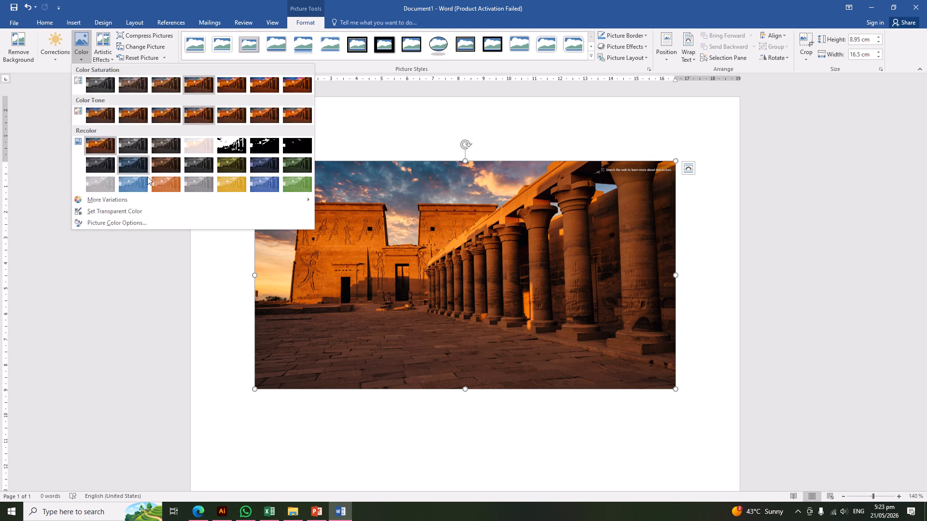
click(148, 176)
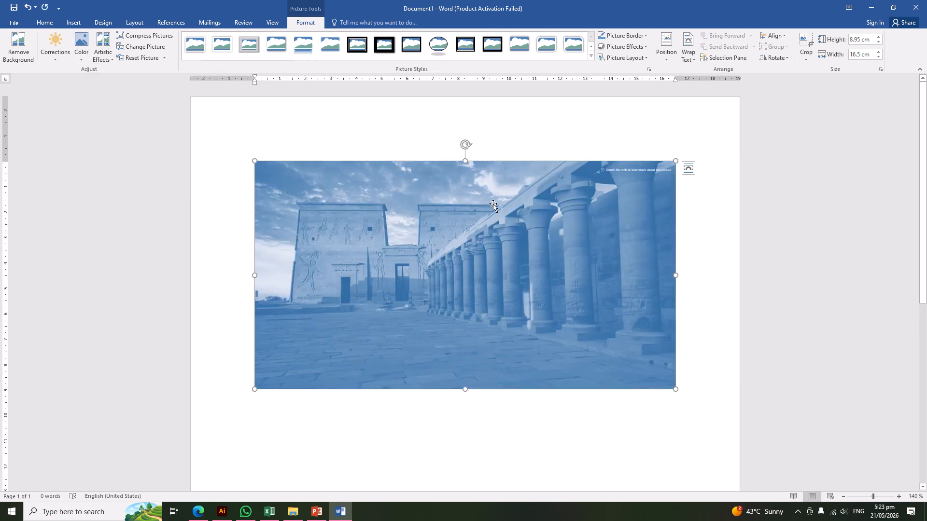
click(147, 59)
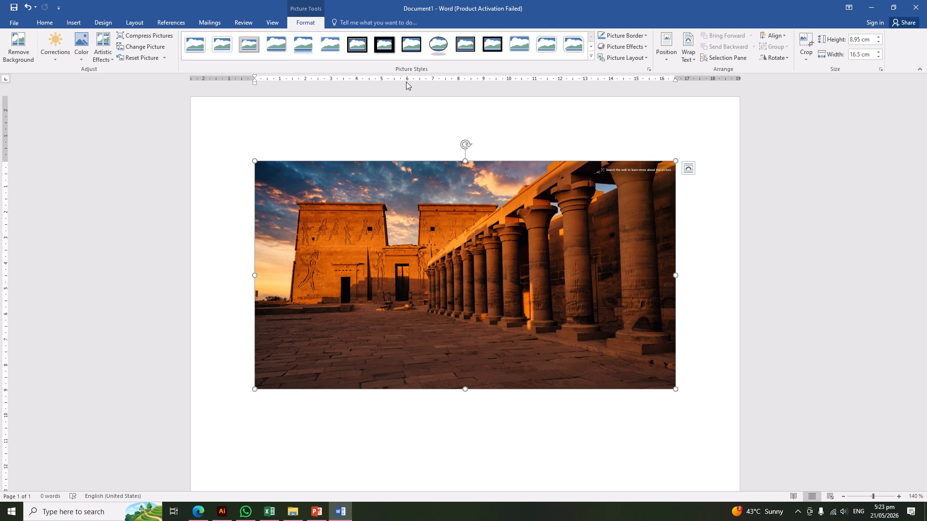
- Preview the available picture styles, including Perspective Shadow, White, on the temple picture without applying one
click(591, 56)
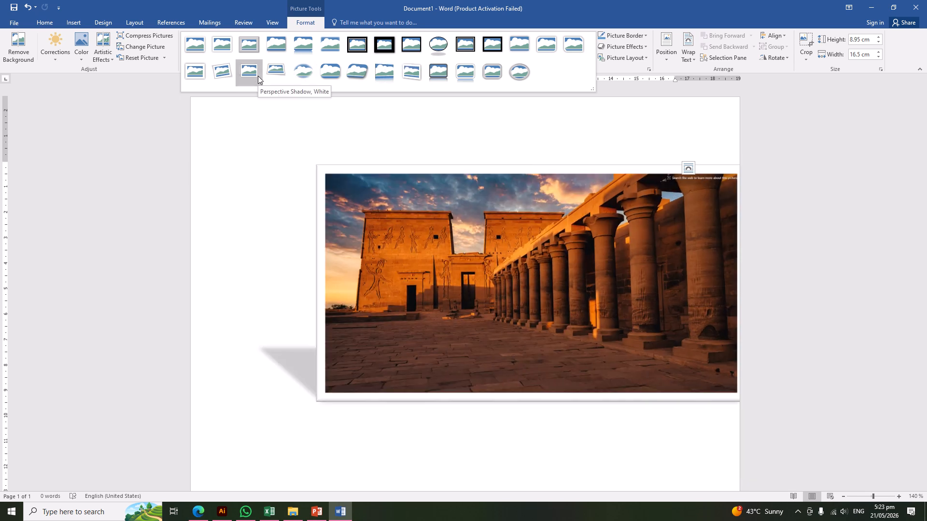
click(681, 136)
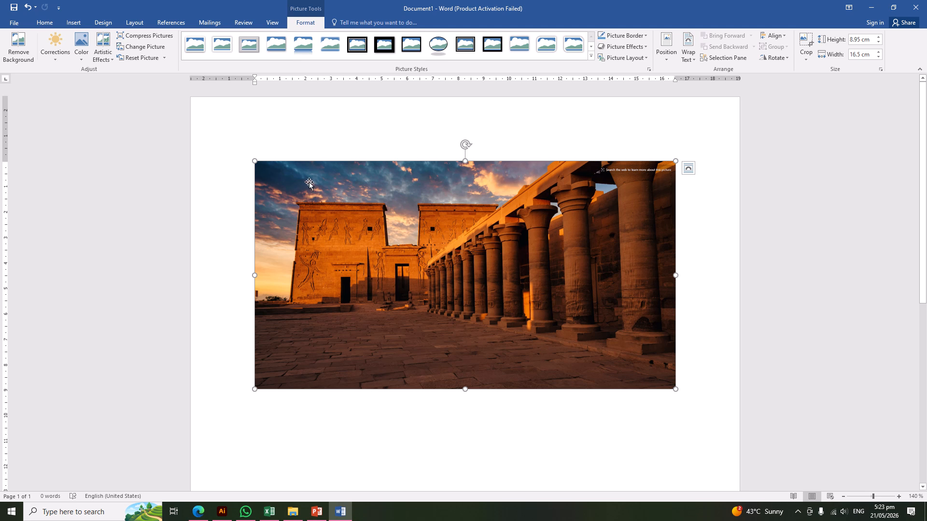
- Add a 4½ pt border around the temple picture and color it standard red
click(645, 36)
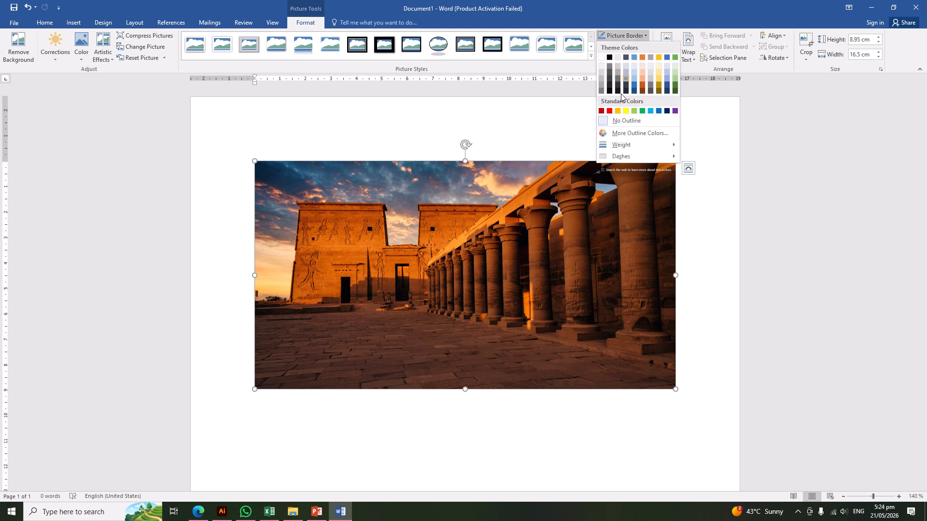
mouse_move(628, 145)
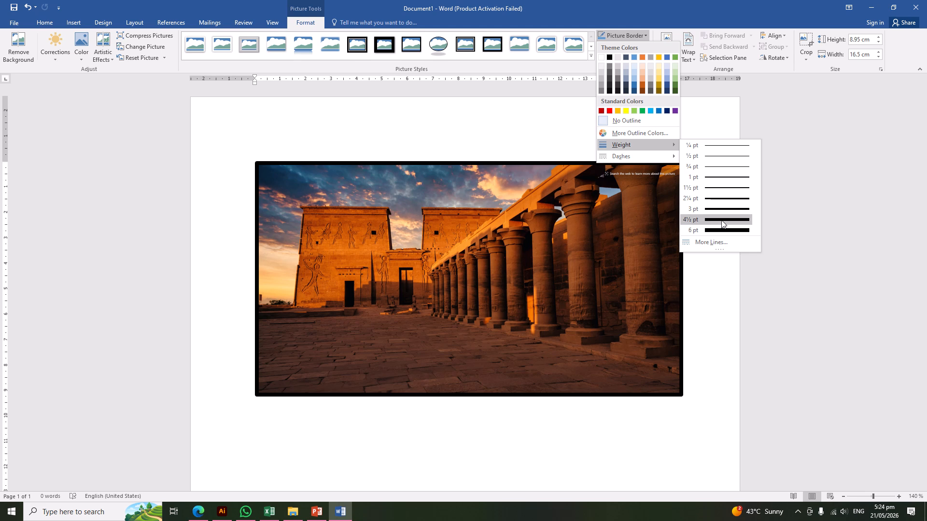
click(691, 219)
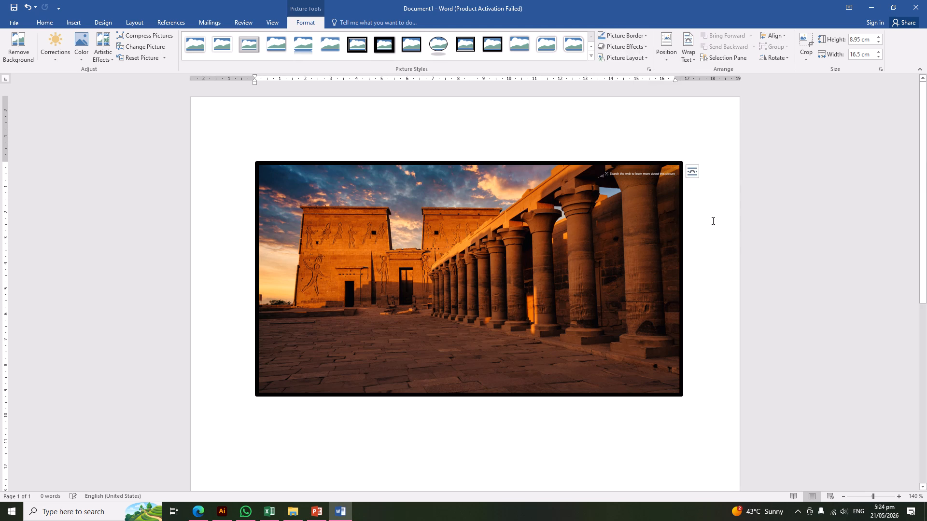
click(645, 37)
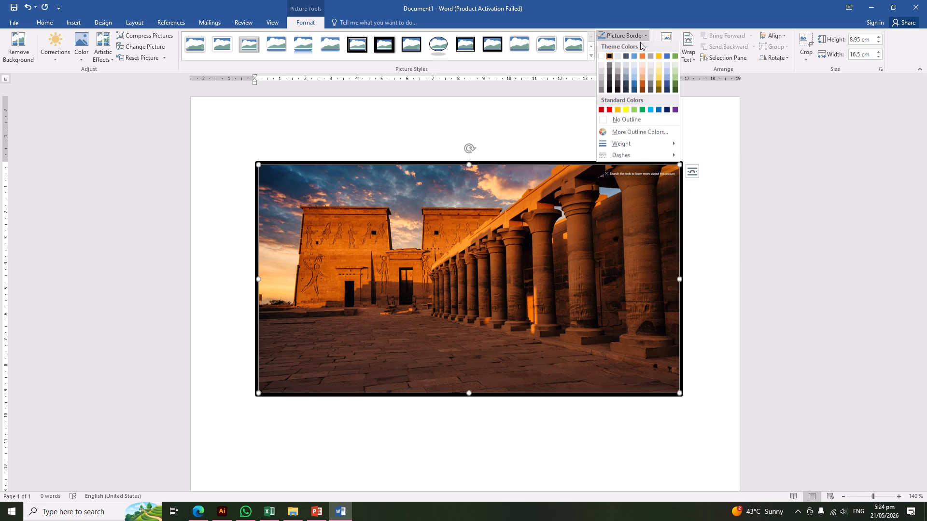
click(609, 111)
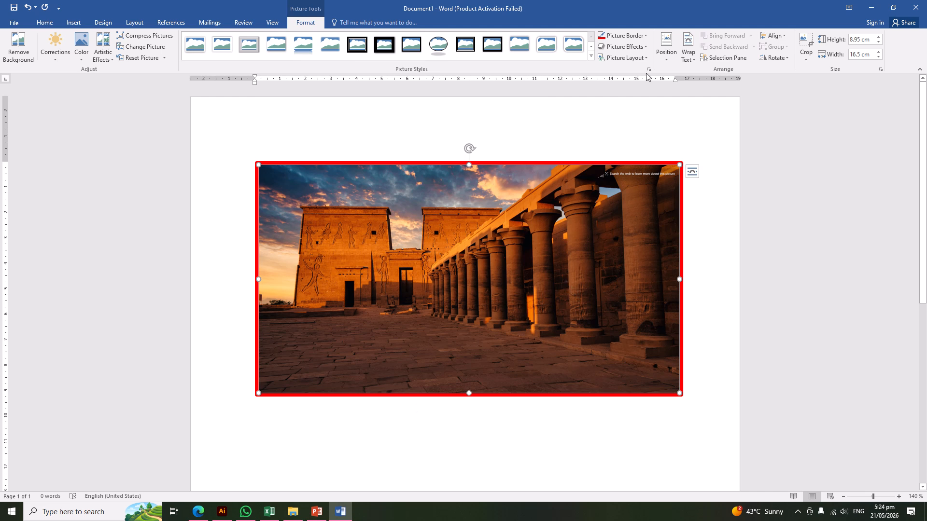
- Preview the shadow, reflection, glow and soft edge effects on the picture, and apply 50 Point soft edges
click(645, 45)
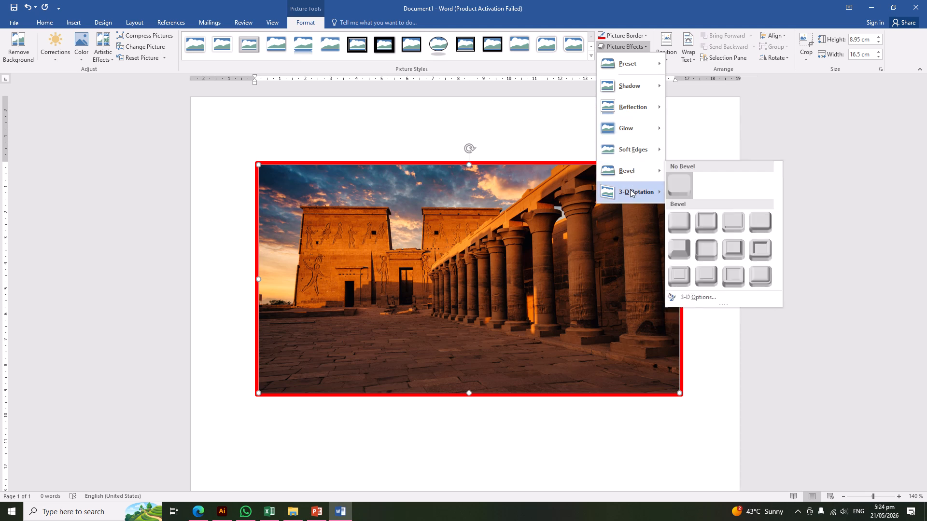
mouse_move(630, 193)
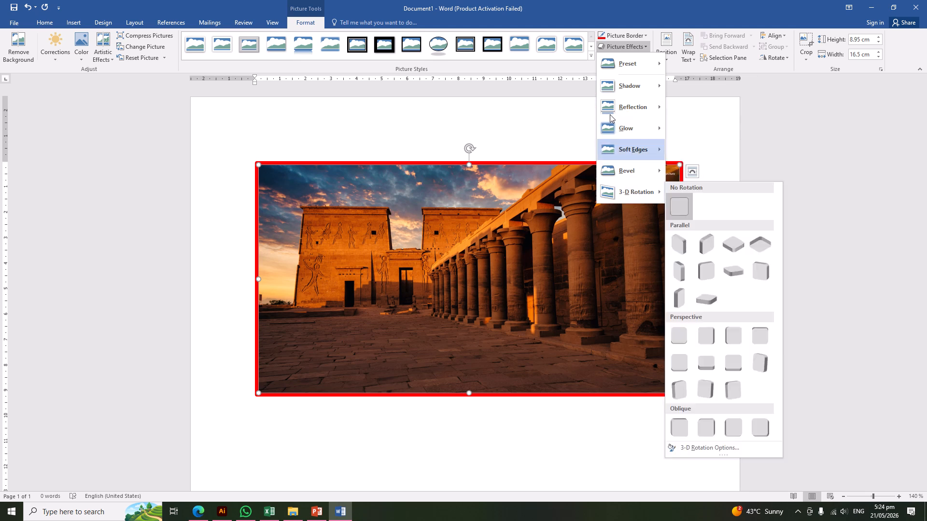
mouse_move(634, 66)
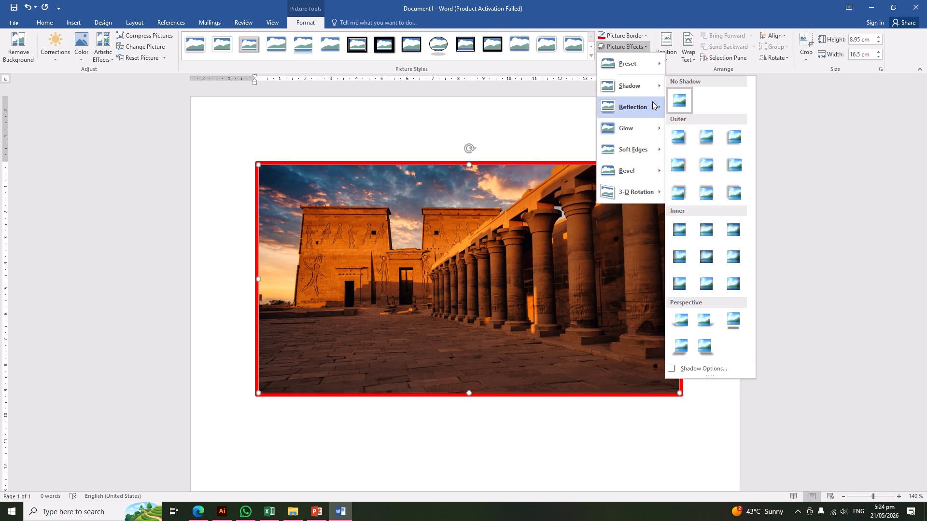
mouse_move(635, 106)
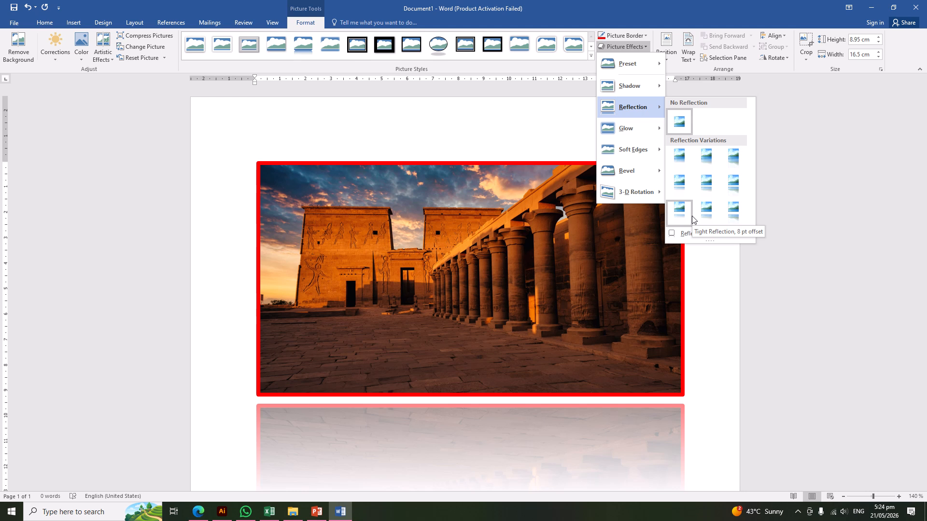
mouse_move(633, 132)
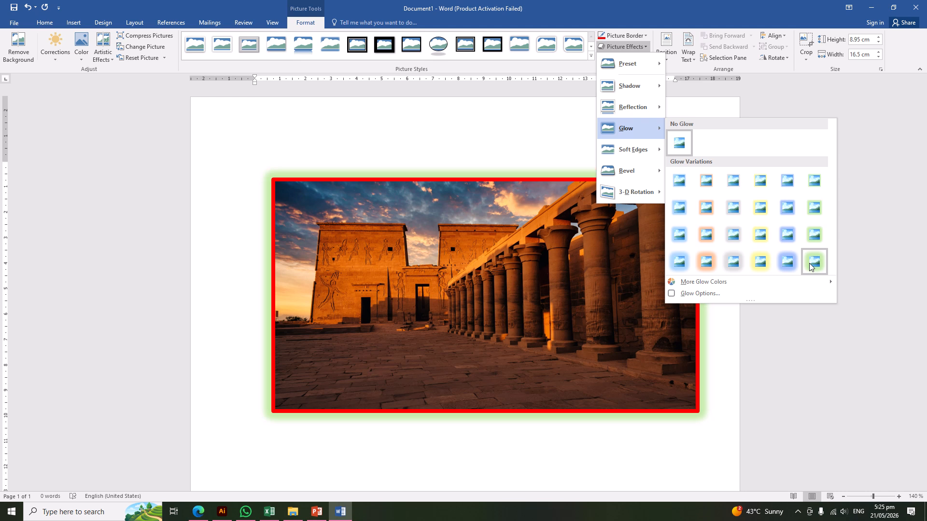
mouse_move(732, 286)
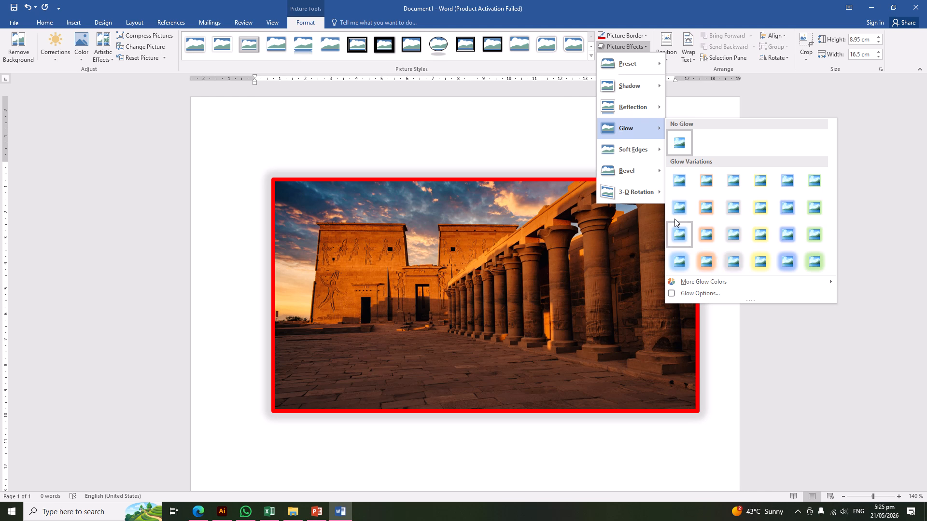
mouse_move(637, 149)
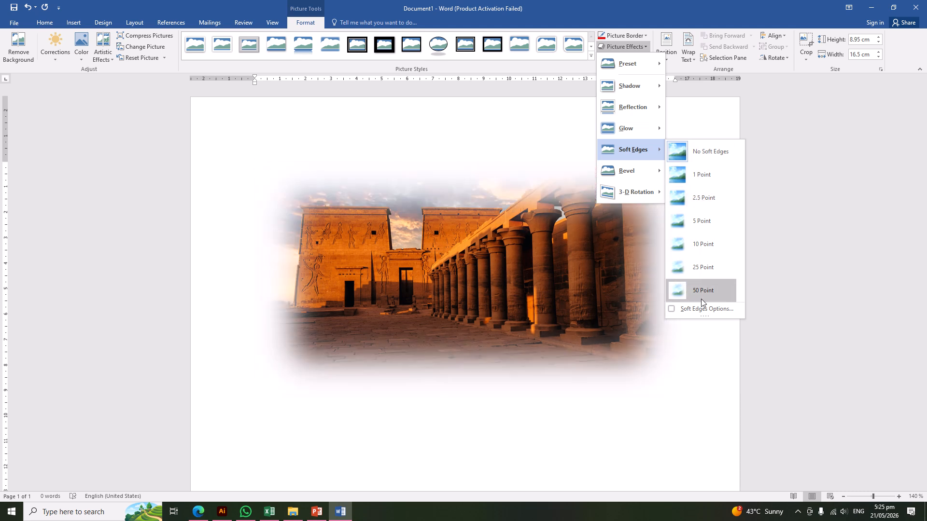
click(701, 295)
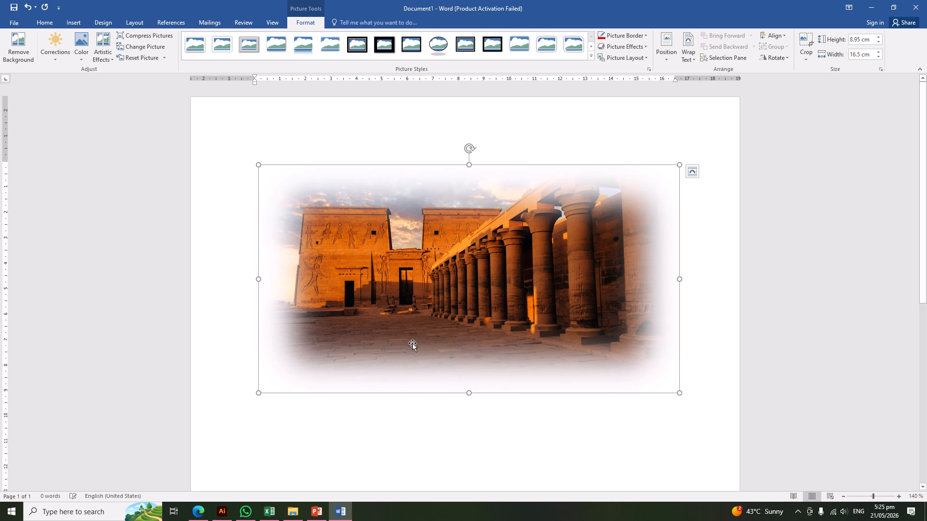
- Look at the bevel effects and remove the soft edges from the temple picture
drag(434, 271, 338, 198)
click(624, 47)
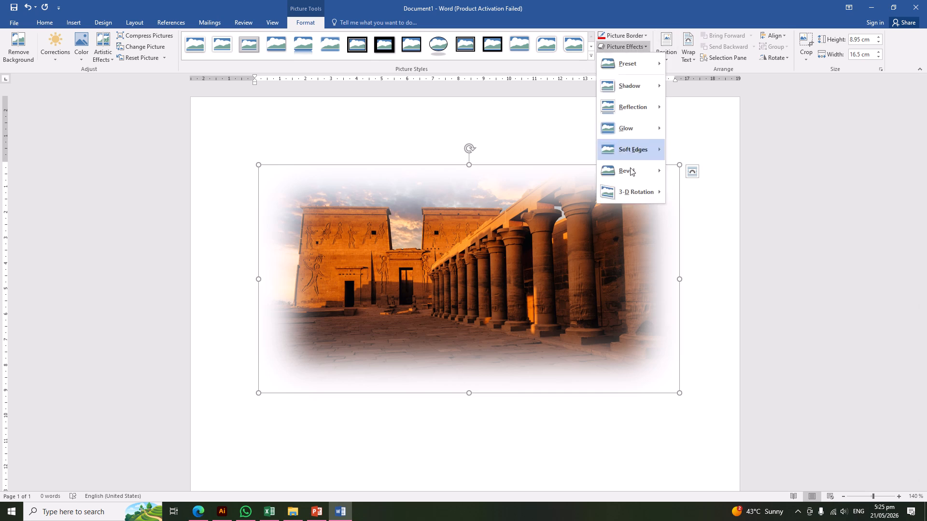
mouse_move(631, 170)
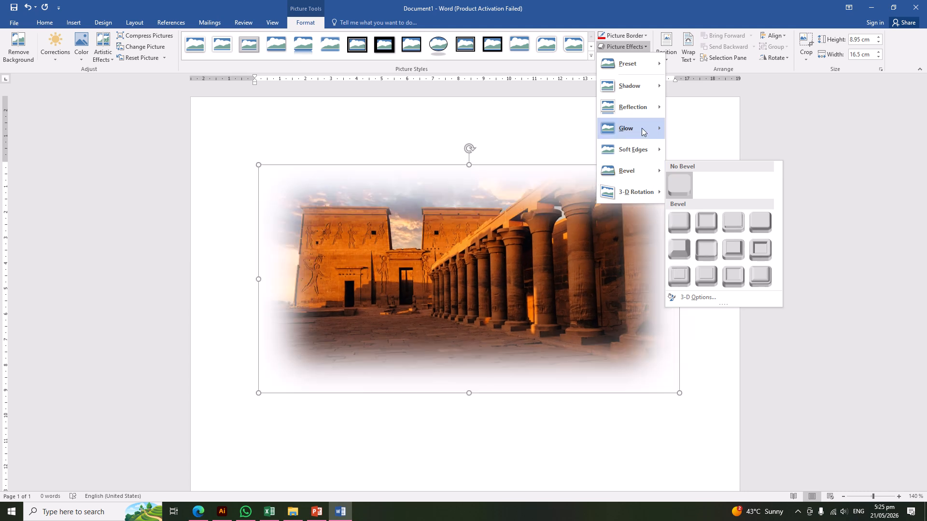
mouse_move(646, 154)
click(696, 154)
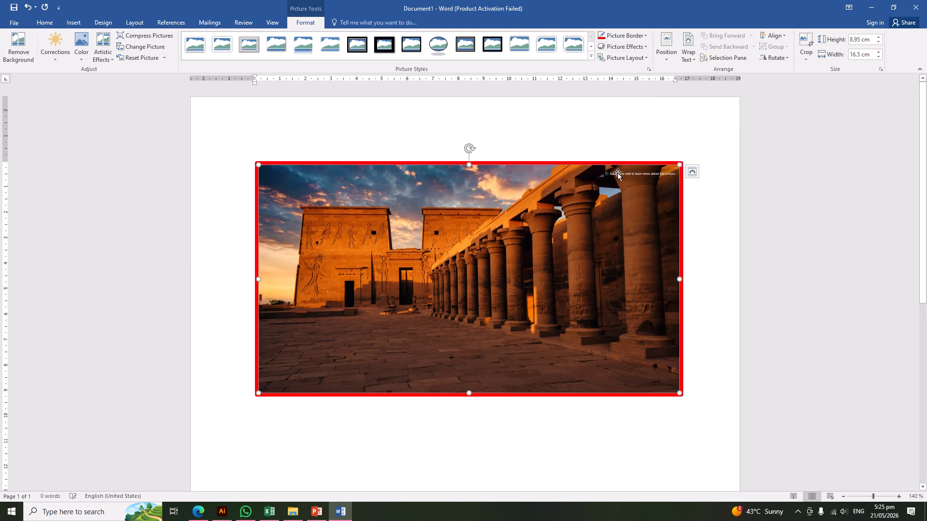
- Look through the 3-D rotation and bevel effects for the picture without applying one
click(638, 48)
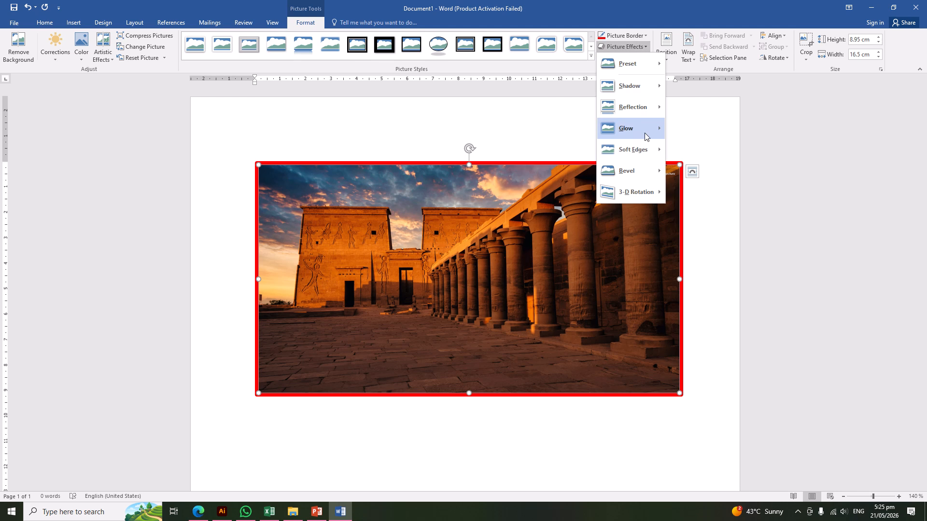
mouse_move(650, 193)
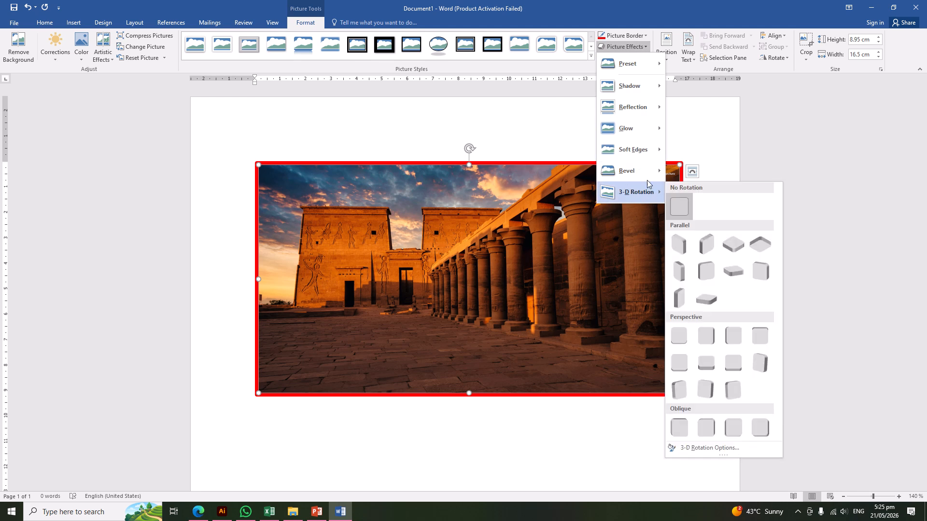
mouse_move(647, 172)
click(557, 262)
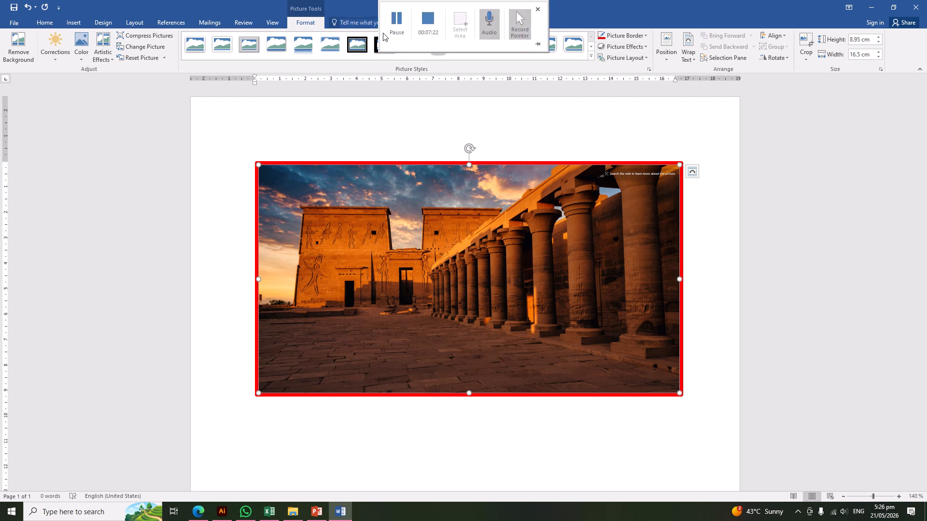
- Convert the temple picture to a SmartArt picture layout with a text box beside it, and undo the conversion
scroll(408, 193, down, 1)
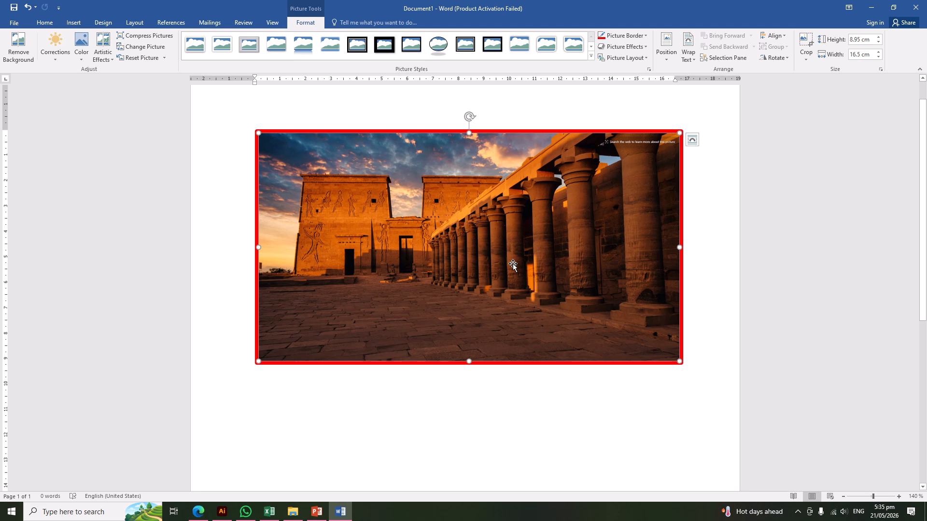
click(625, 57)
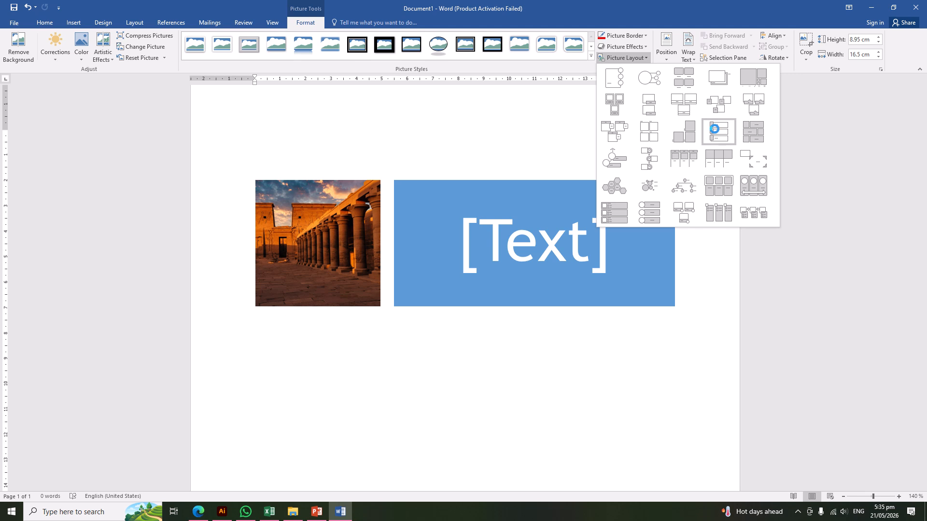
click(717, 133)
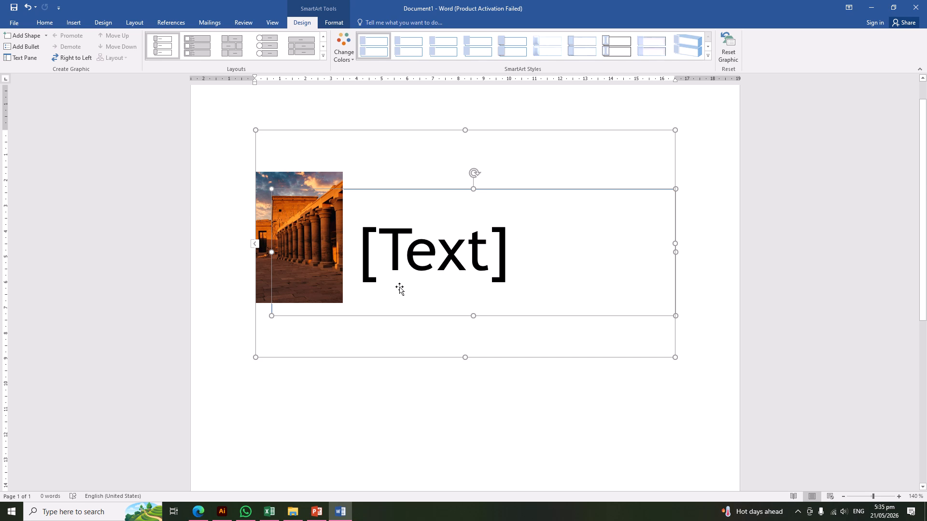
click(72, 22)
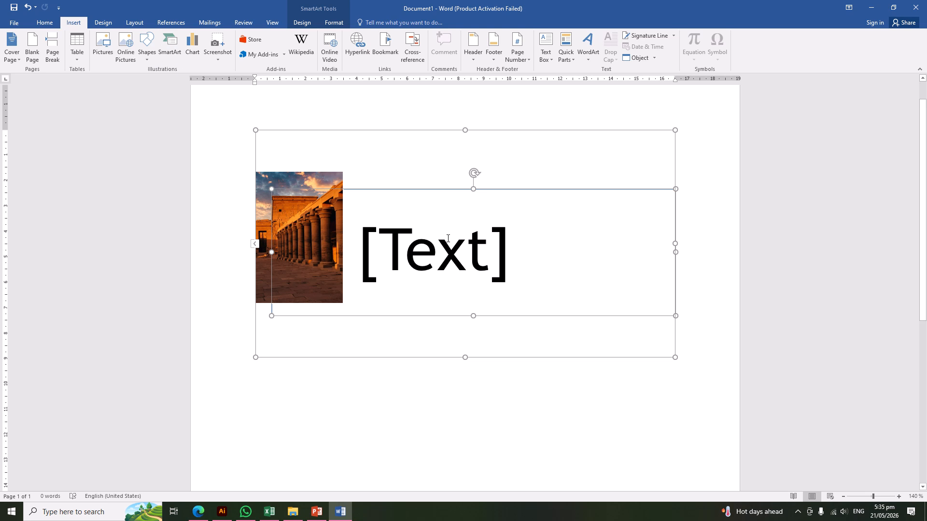
key(ctrl+z)
key(ctrl+z)
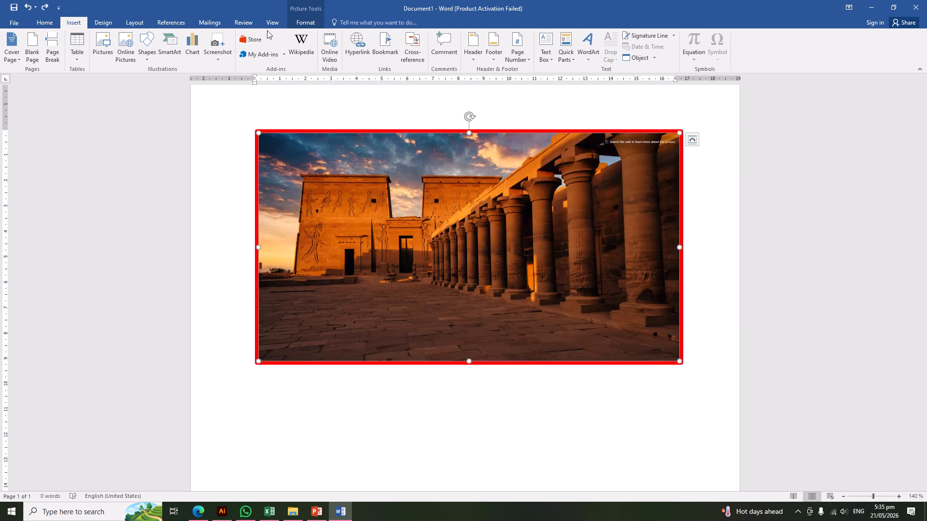
click(306, 23)
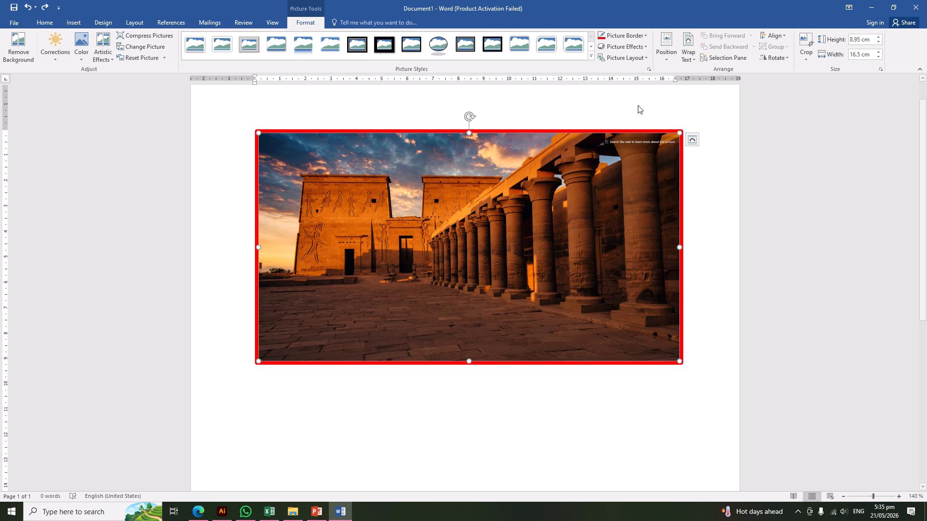
- Generate sample paragraphs in the blank area below the temple picture with =rand()
scroll(542, 338, down, 3)
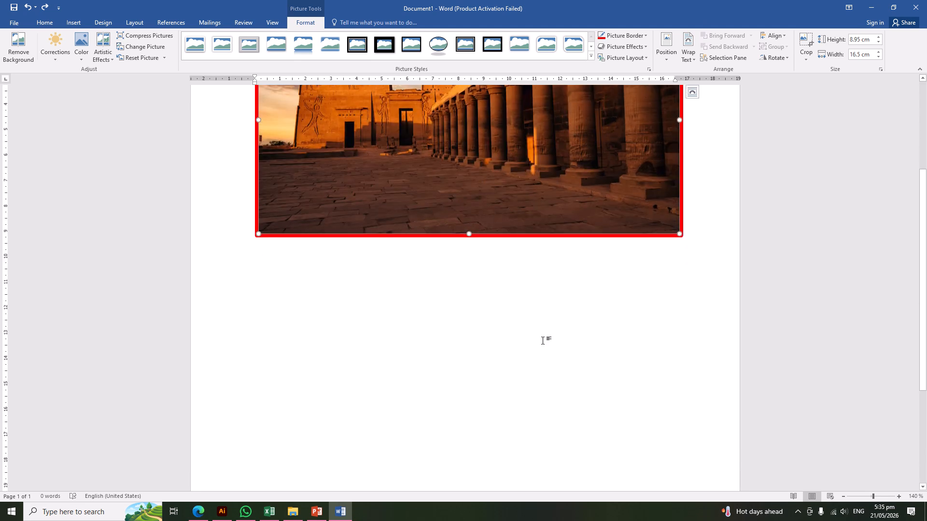
click(542, 340)
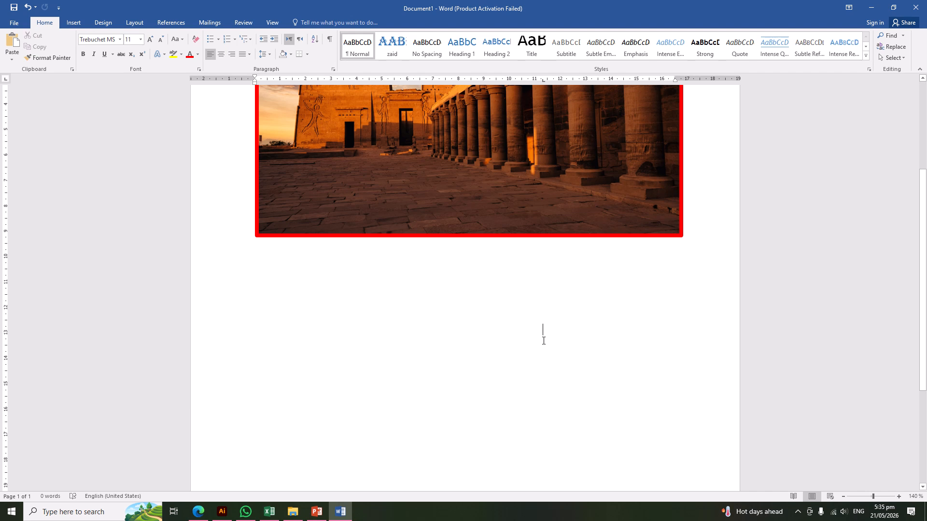
text(=r)
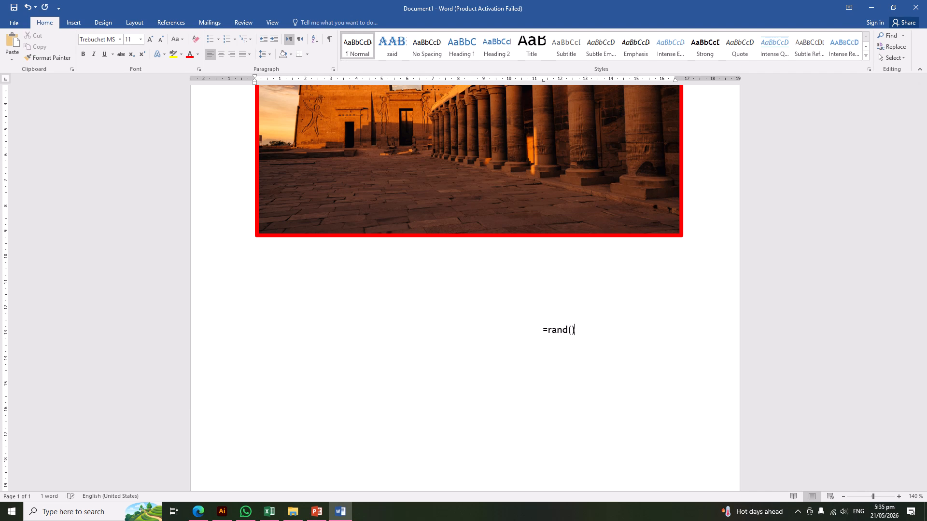
text(and())
key(Return)
scroll(543, 340, down, 1)
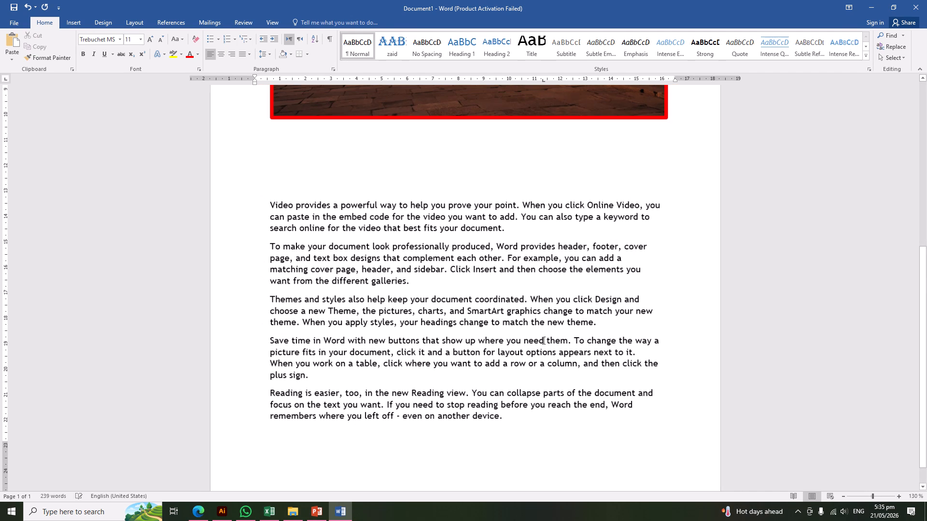
scroll(589, 268, up, 4)
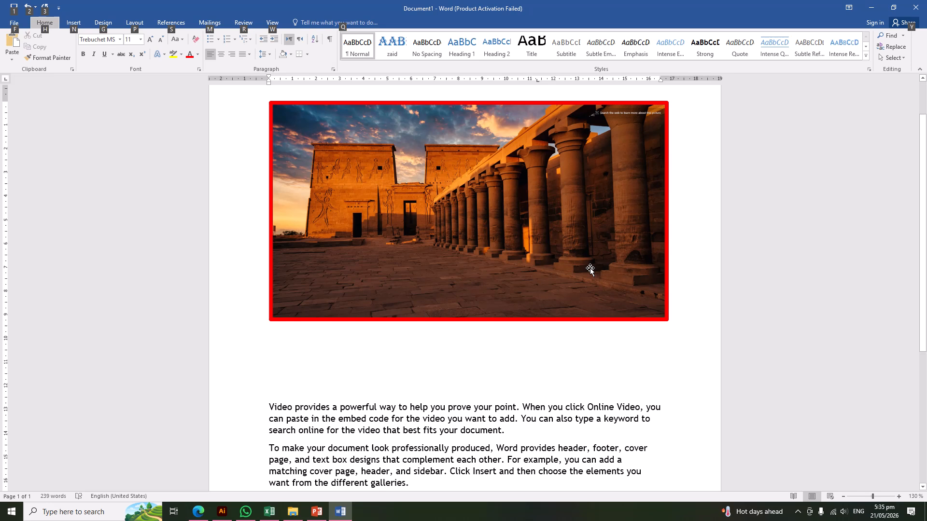
- Try to move the inline temple picture down through the sample paragraphs into the last one
click(458, 190)
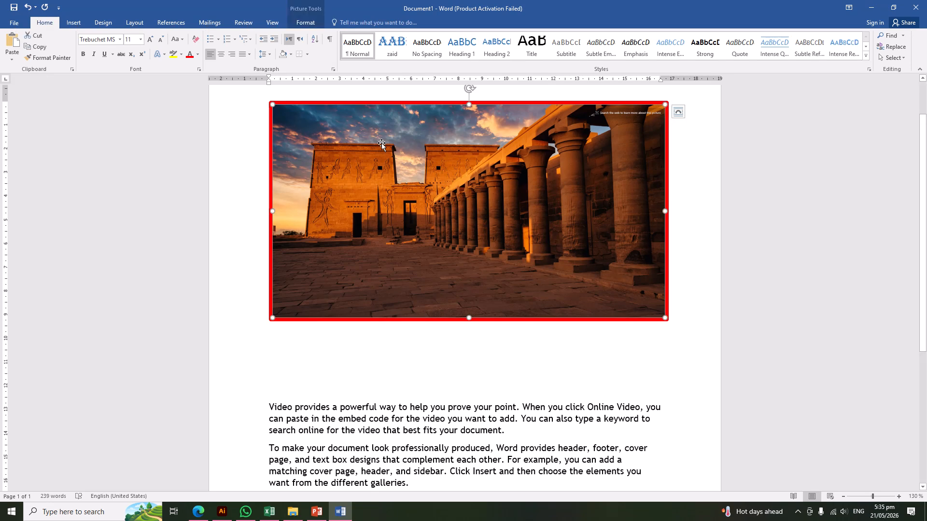
drag(368, 129, 382, 449)
scroll(391, 396, down, 5)
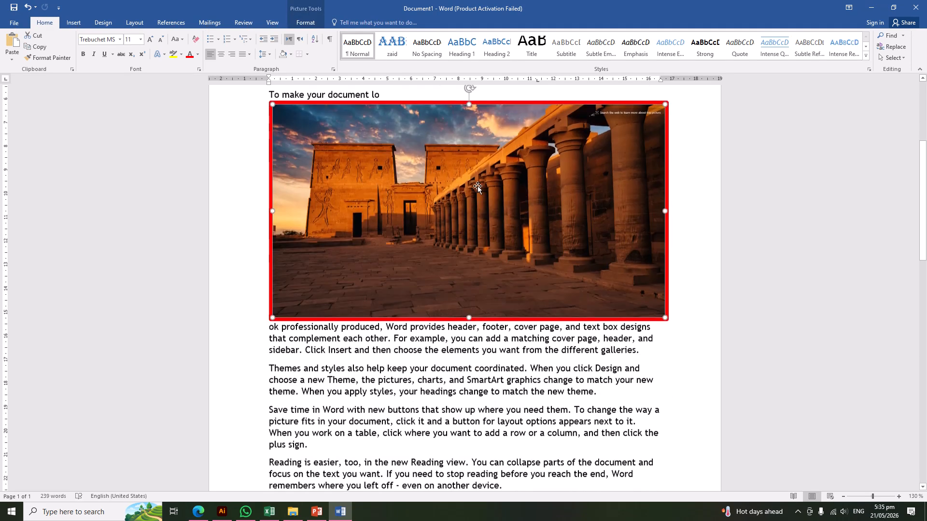
drag(477, 186, 386, 485)
scroll(468, 120, down, 5)
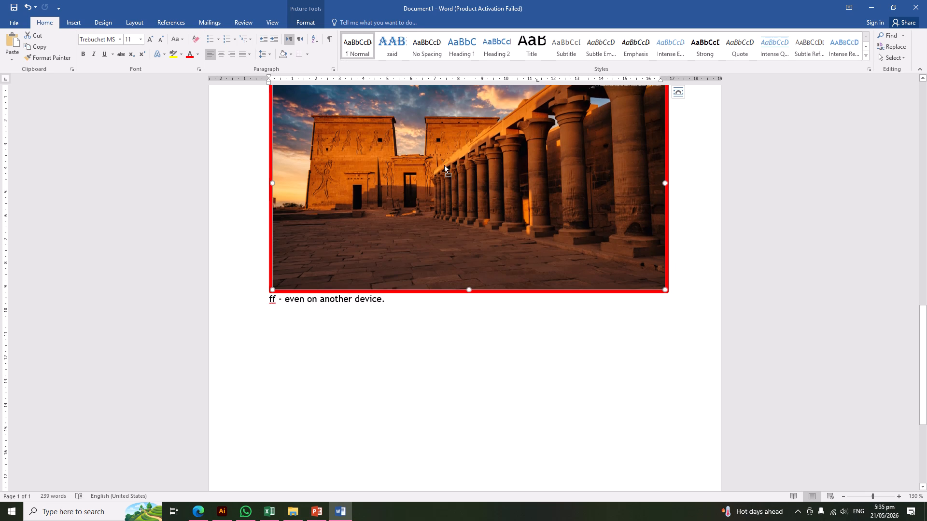
scroll(465, 288, up, 6)
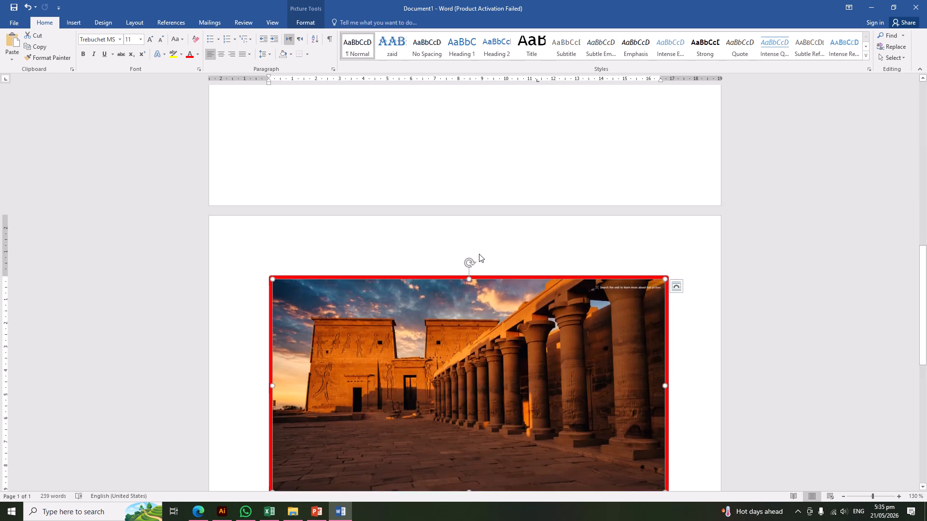
scroll(483, 273, up, 5)
scroll(482, 273, down, 1)
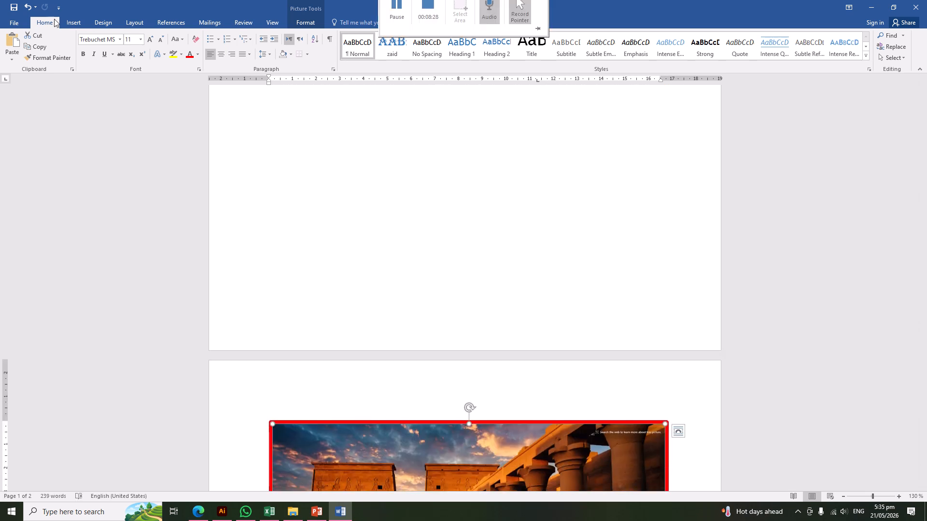
- Set the temple picture's position to the top left of the page with square text wrapping
click(317, 21)
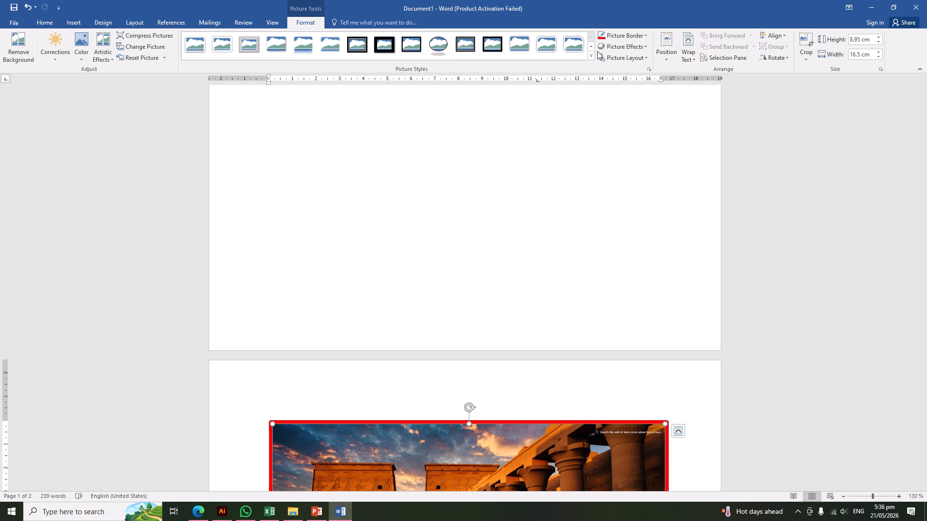
click(674, 59)
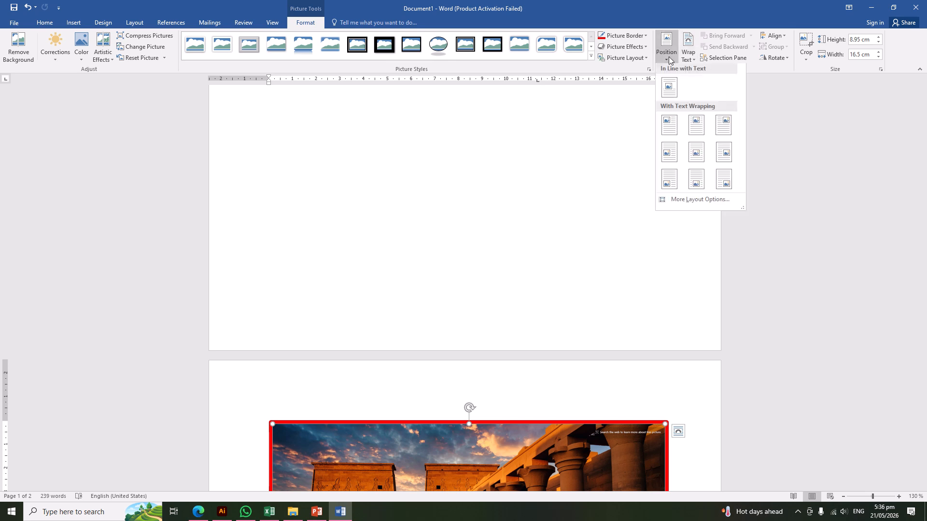
click(660, 132)
drag(923, 273, 923, 177)
click(668, 56)
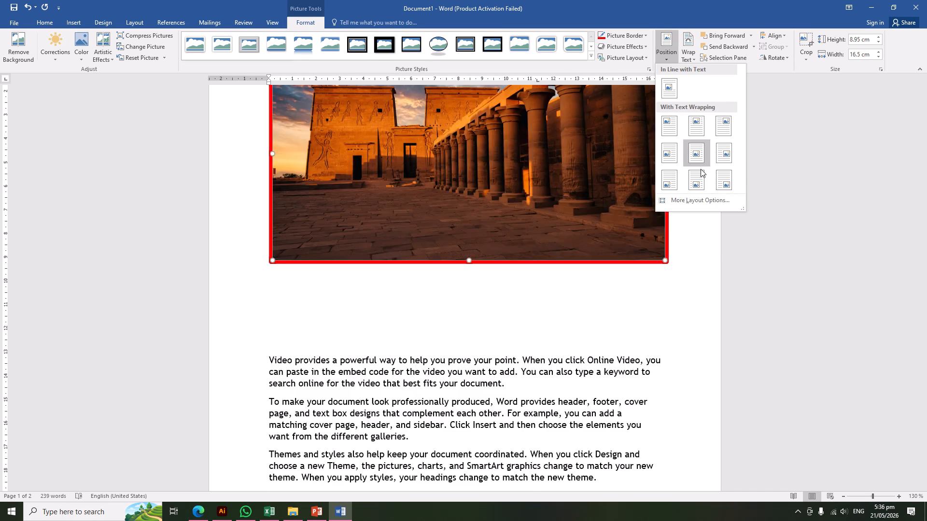
click(676, 134)
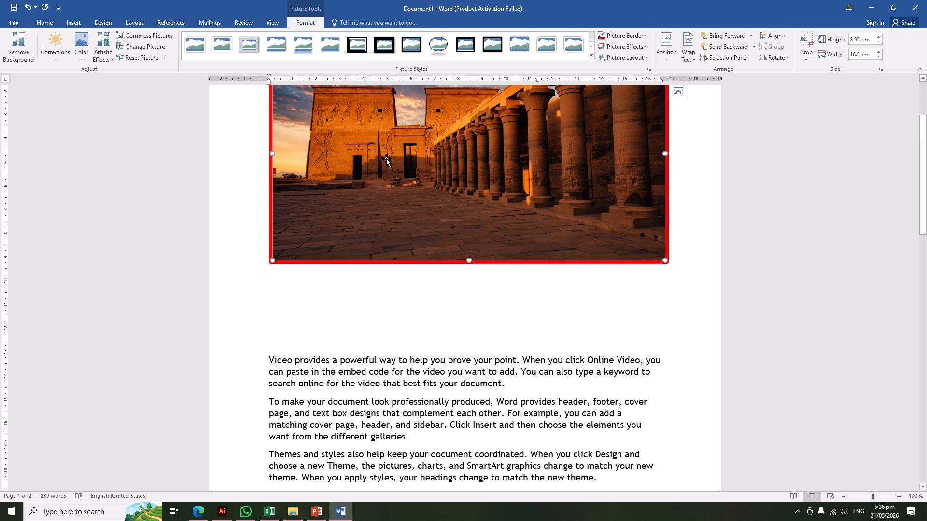
- Move the temple picture down into the second paragraph, shrink it to about 6.5 by 12 cm and centre it between the lines
drag(381, 143, 586, 393)
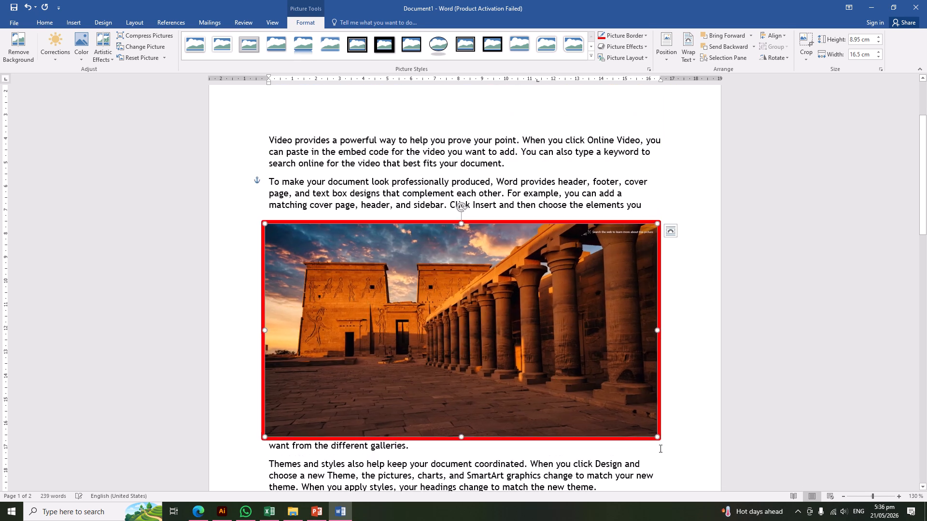
drag(657, 437, 538, 376)
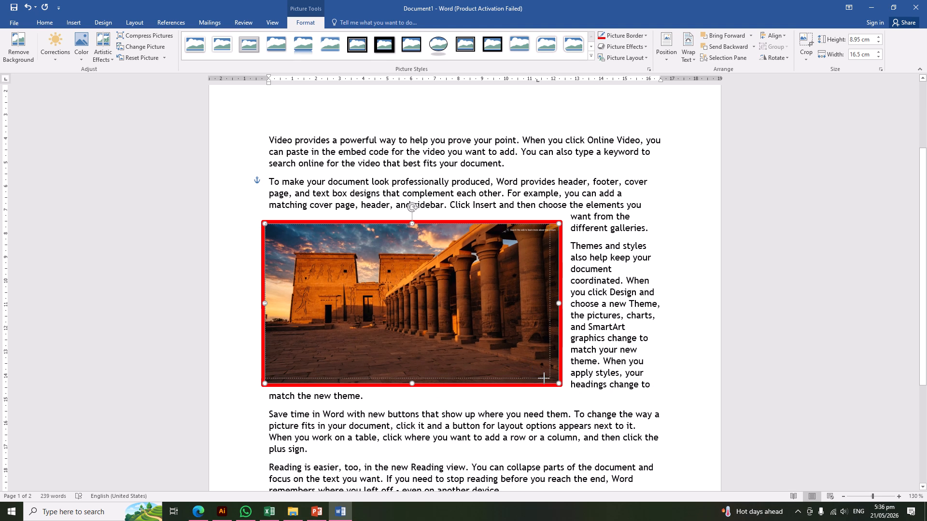
drag(385, 281, 401, 263)
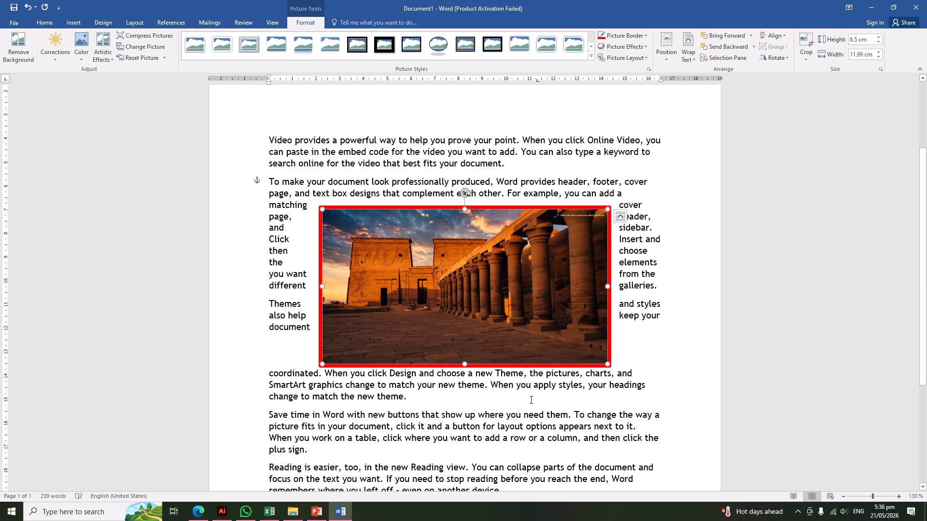
- Edit the temple picture's wrap points, pulling all four corners outward to widen the gap to the surrounding text
click(693, 60)
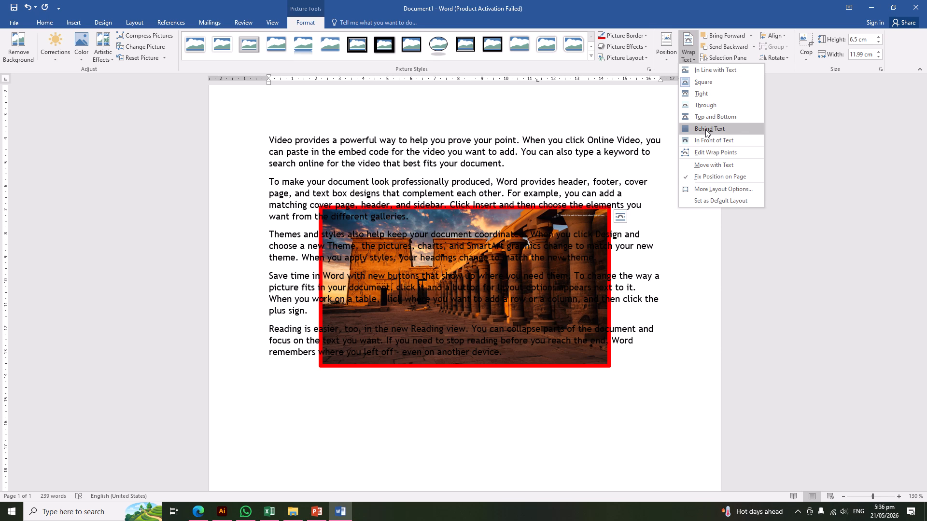
click(713, 152)
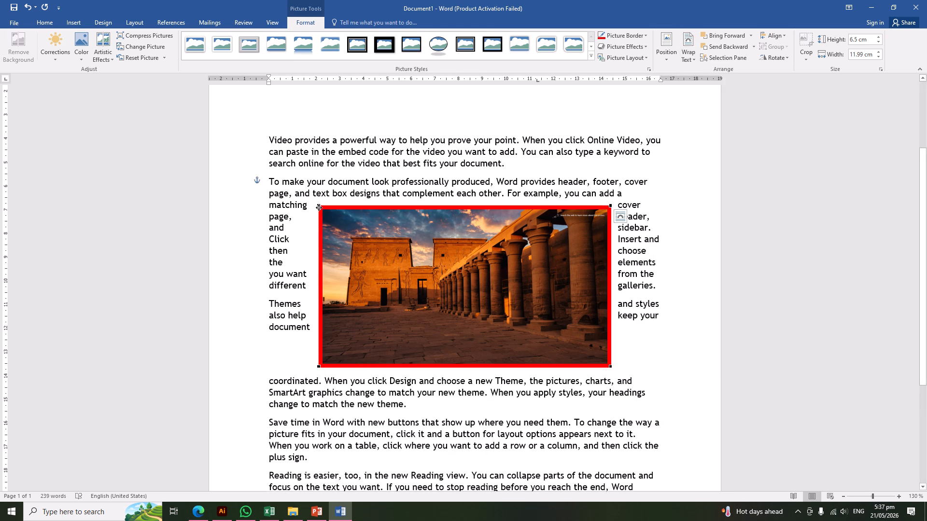
drag(318, 206, 297, 176)
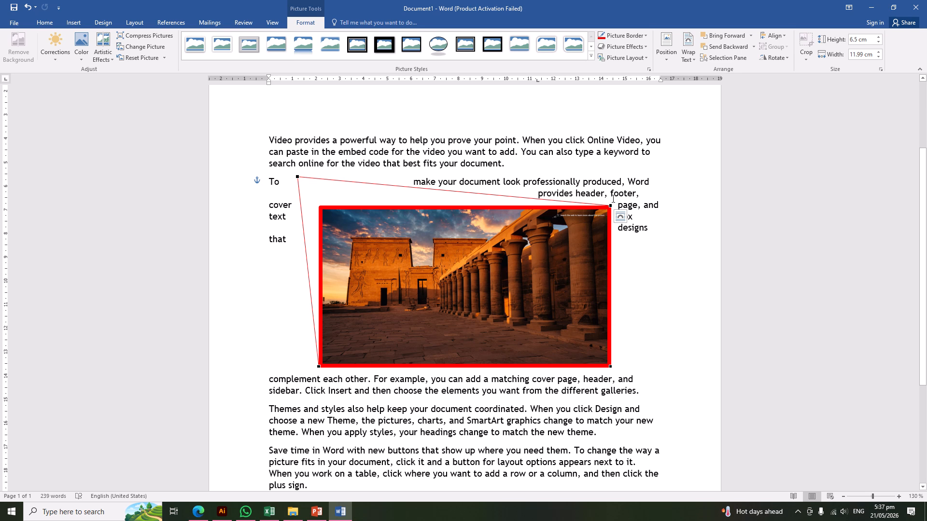
drag(610, 204, 626, 180)
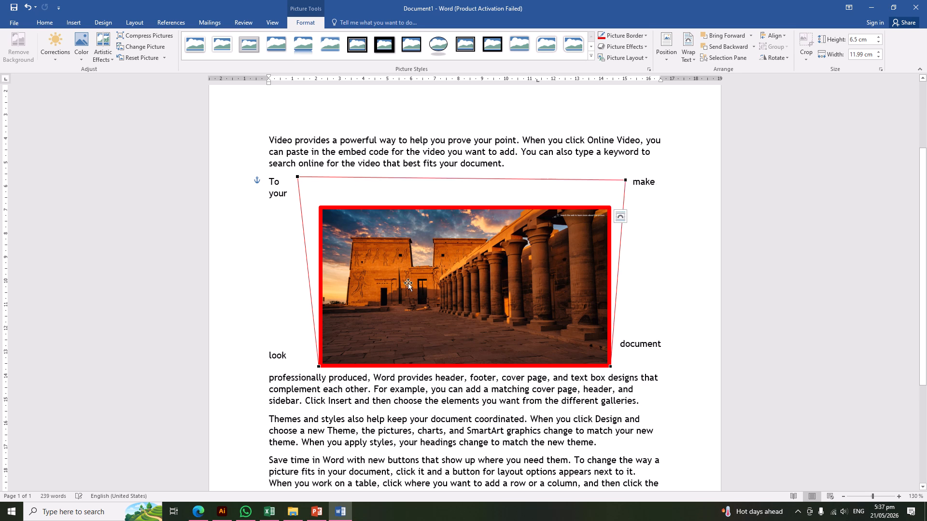
drag(319, 366, 294, 398)
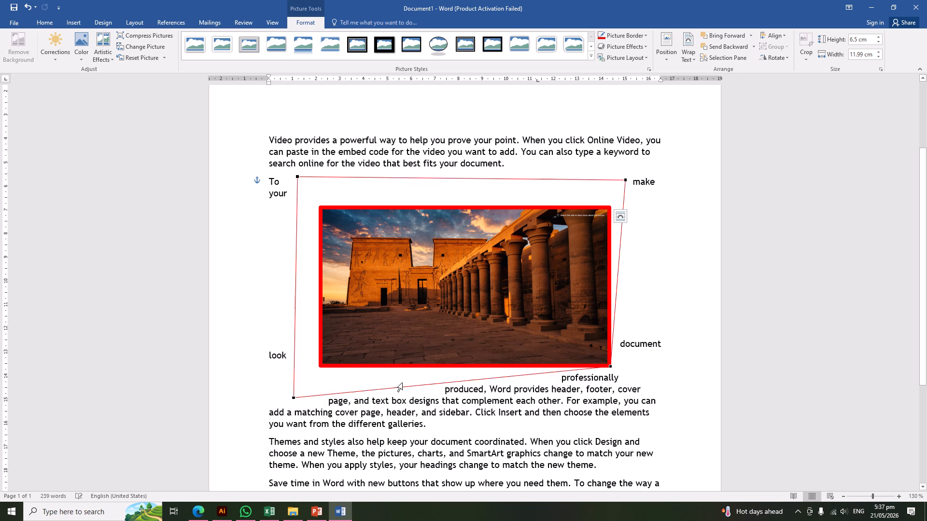
drag(611, 367, 631, 402)
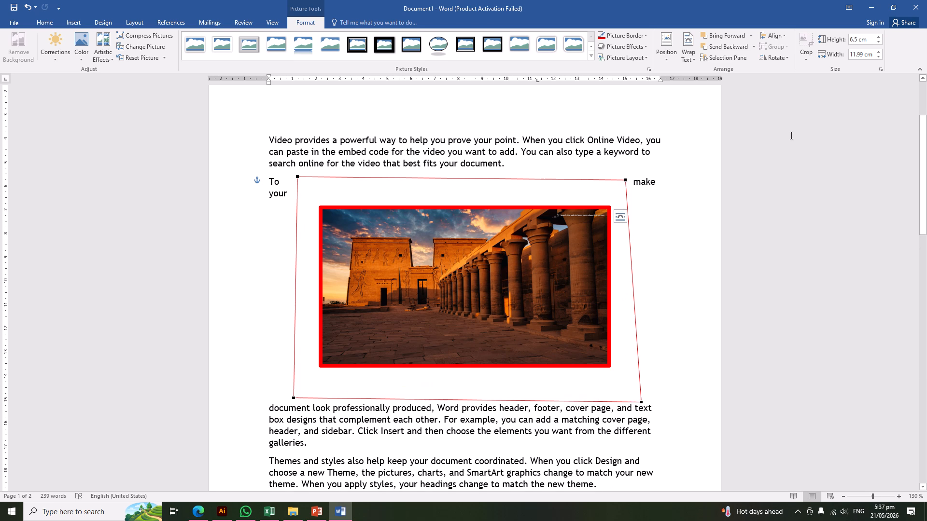
click(689, 59)
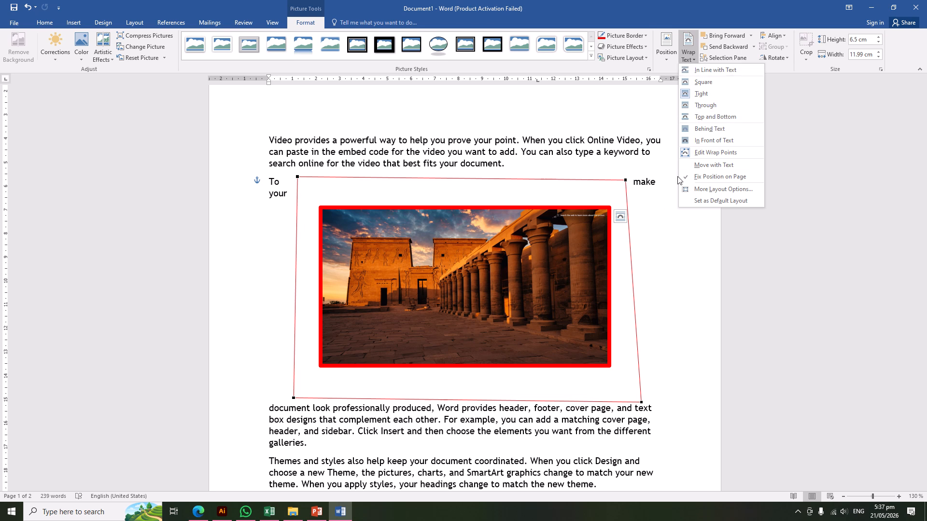
click(657, 293)
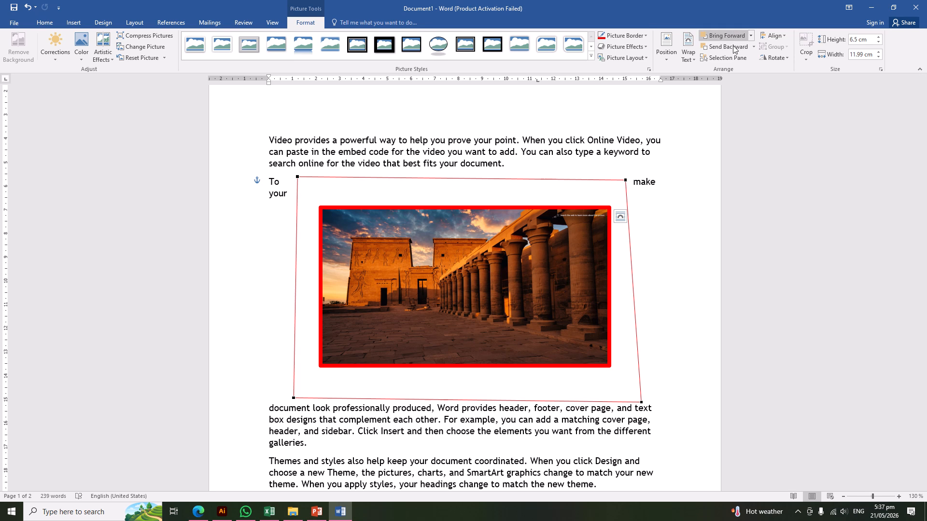
- Place a copy of the temple picture overlapping the original's lower part and recolor only the copy in grayscale
scroll(410, 188, down, 3)
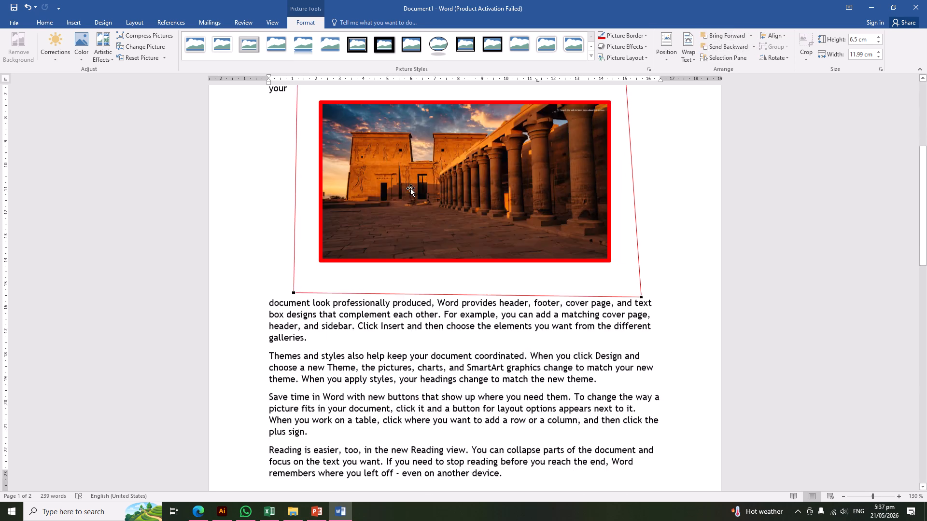
drag(411, 188, 366, 298)
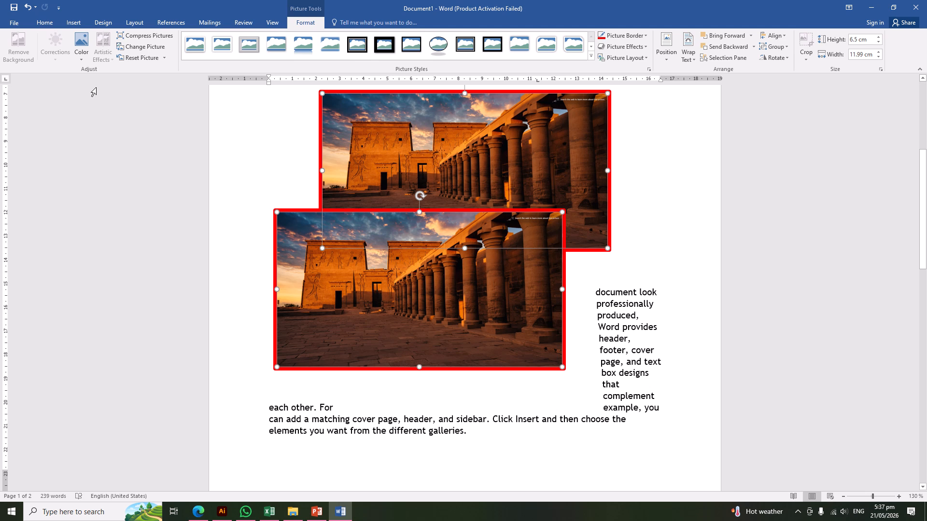
click(82, 47)
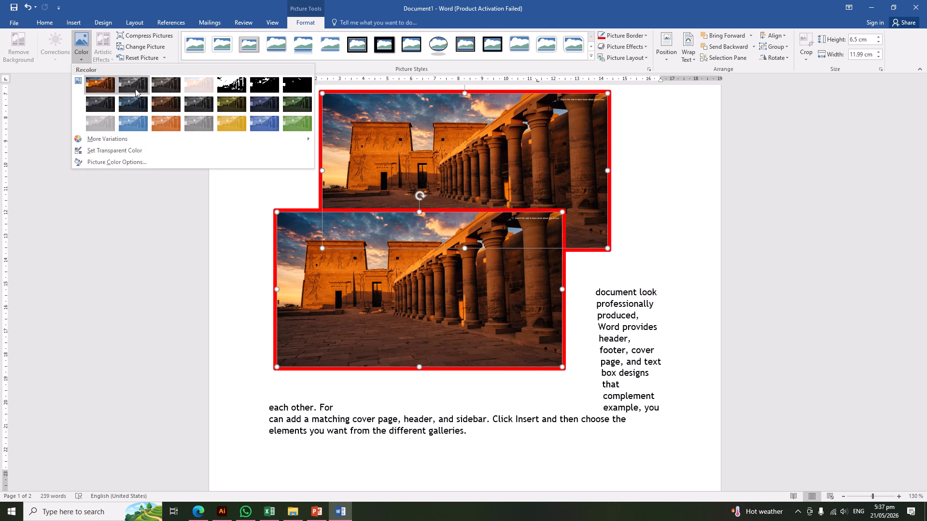
click(136, 90)
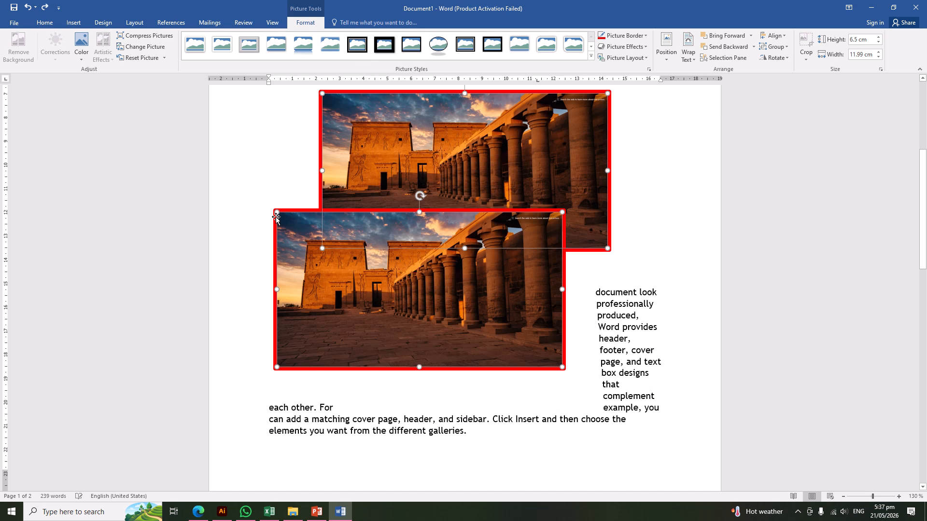
click(593, 307)
click(389, 270)
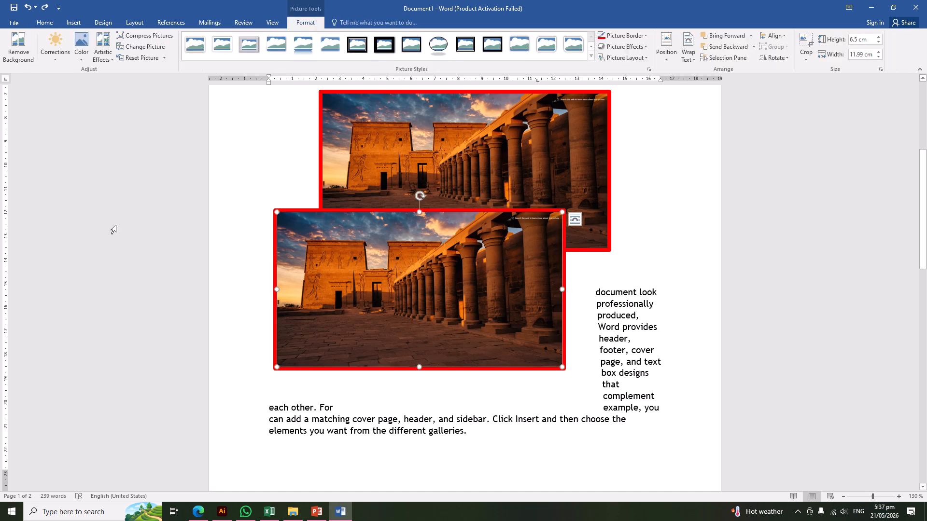
click(81, 53)
click(127, 146)
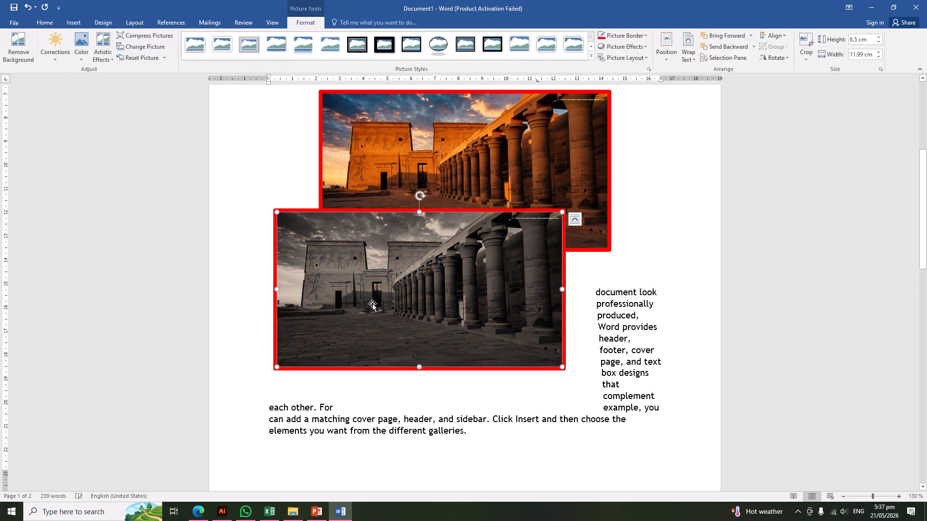
- Move the grayscale copy up and to the left, then send it behind the color picture and bring it forward again
drag(489, 254, 394, 197)
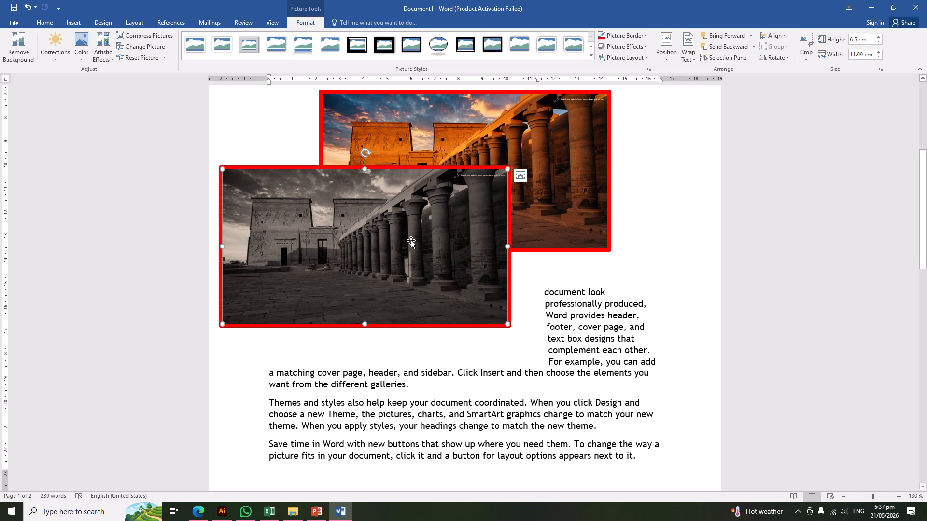
click(724, 48)
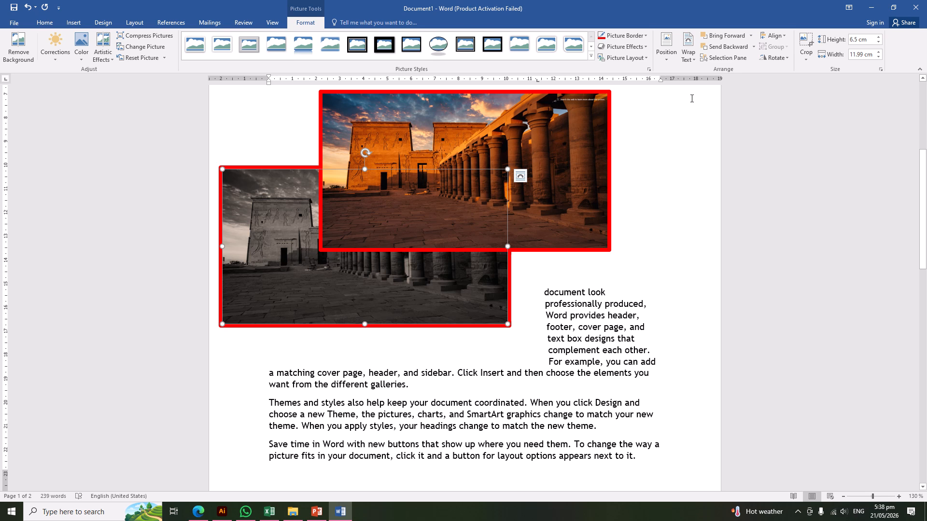
click(721, 35)
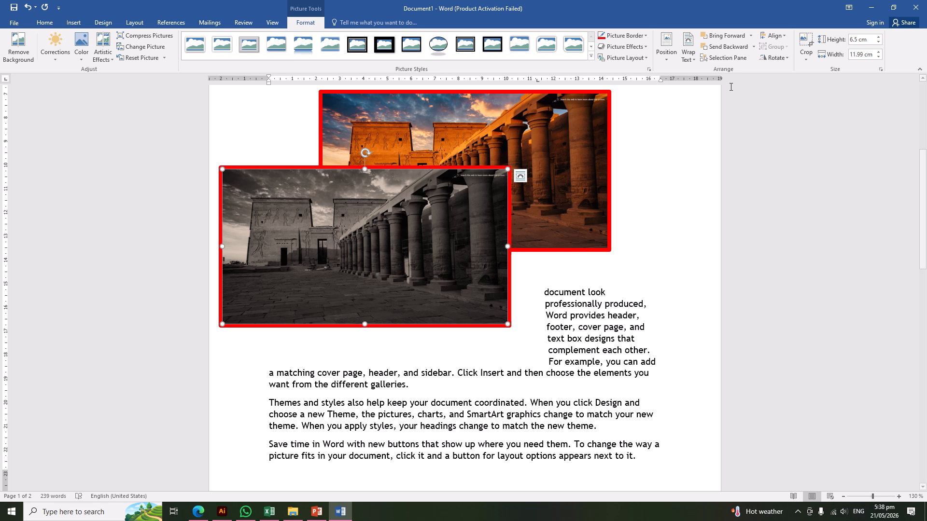
- Show the Selection pane, hide all pictures and show them again
click(739, 60)
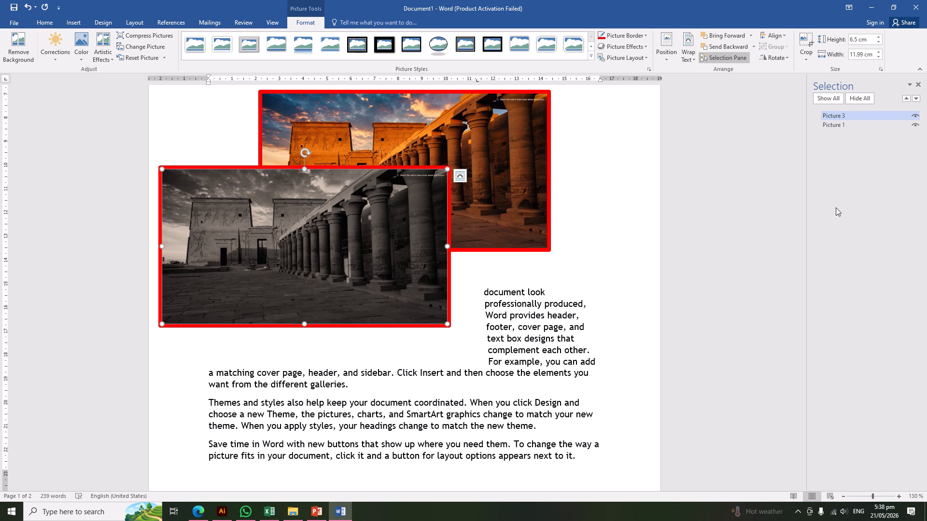
click(861, 98)
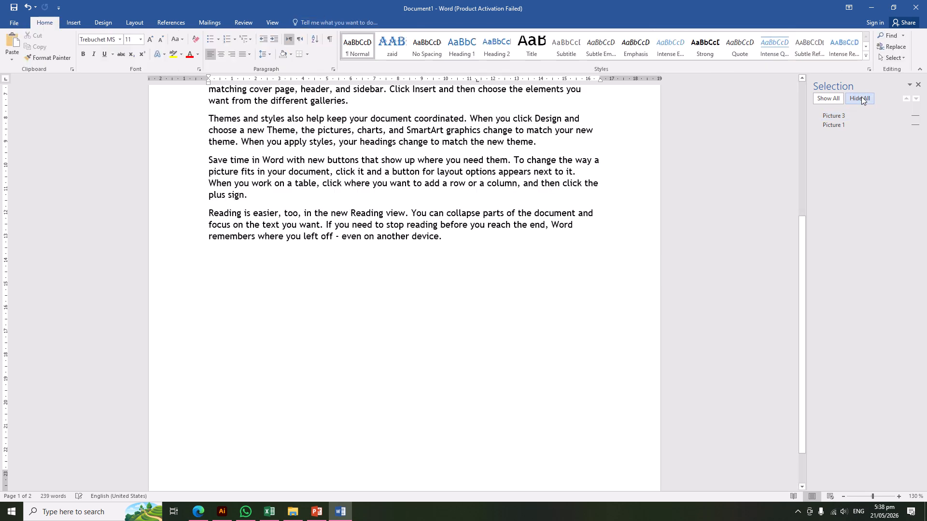
click(815, 98)
- Hide and show Picture 3 and then Picture 1 individually
click(913, 117)
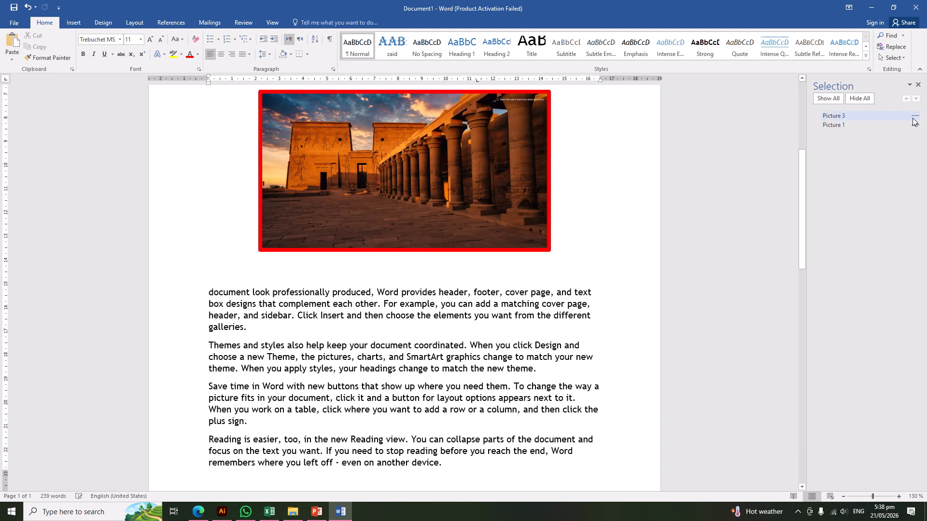
click(914, 117)
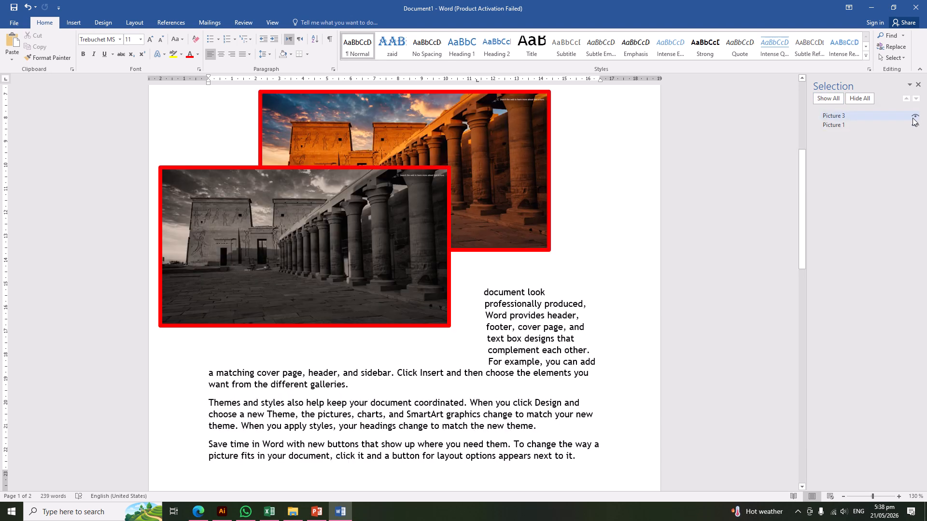
click(915, 126)
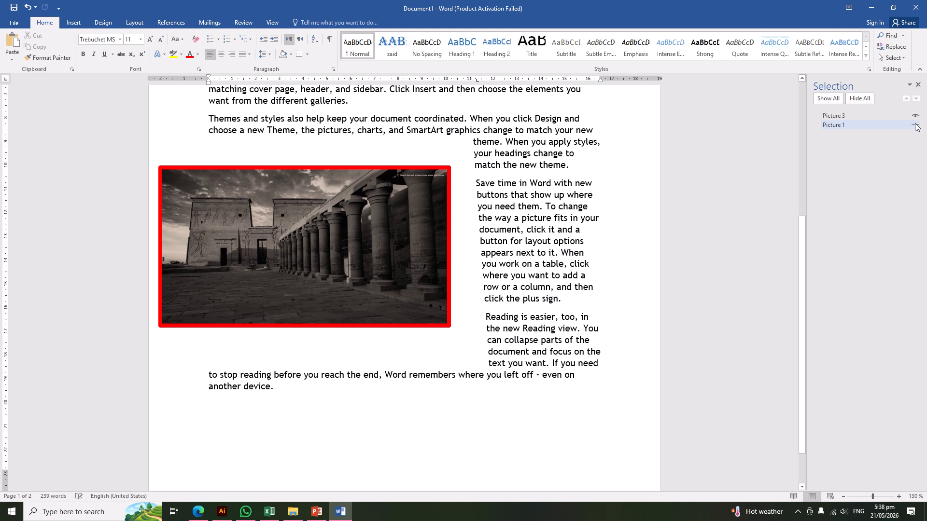
click(915, 126)
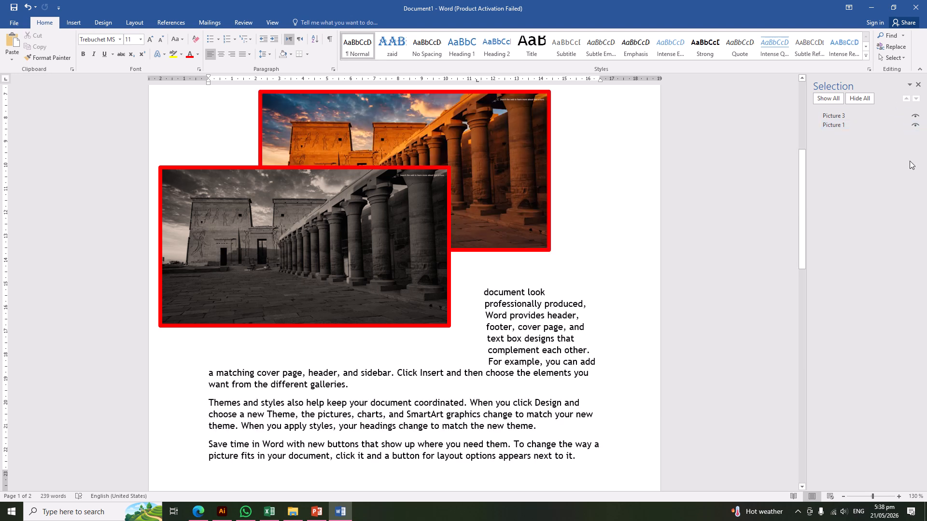
- Close the Selection pane and move the grayscale picture down until it sits just below the color picture
click(917, 85)
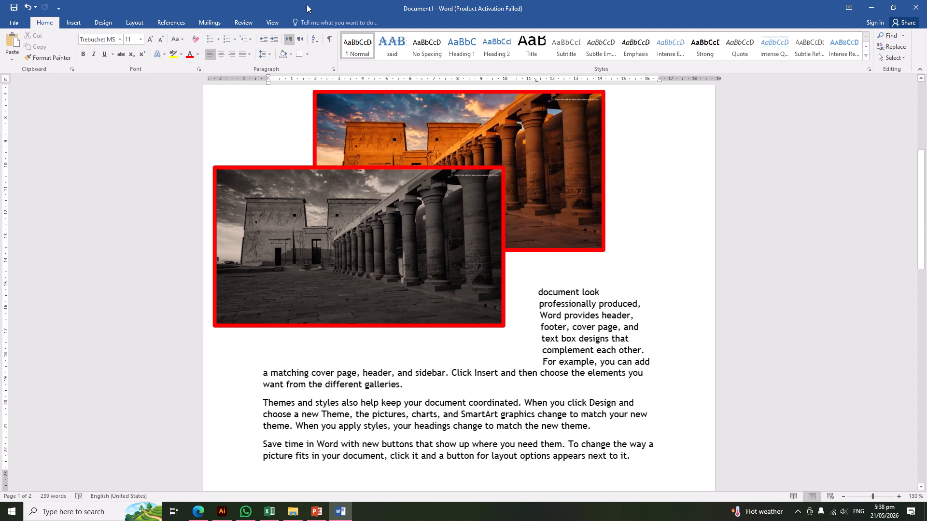
click(309, 177)
click(304, 23)
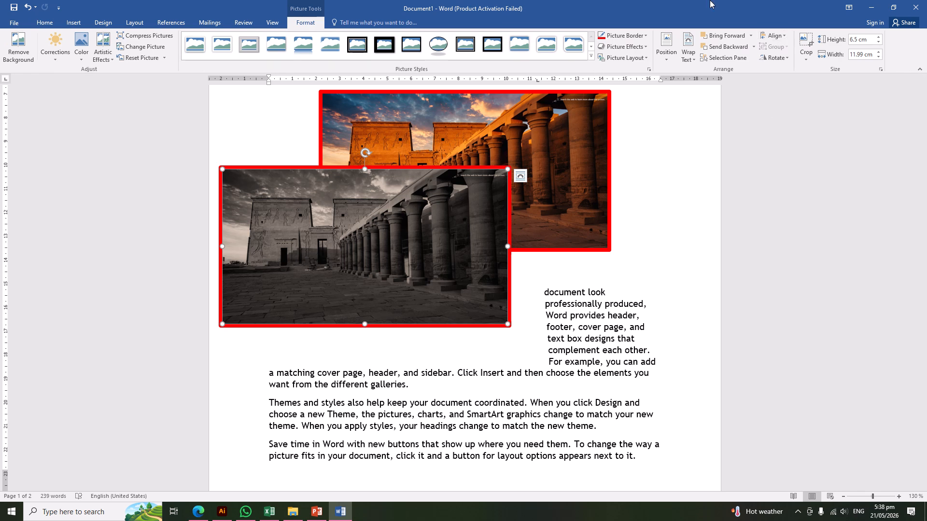
click(650, 223)
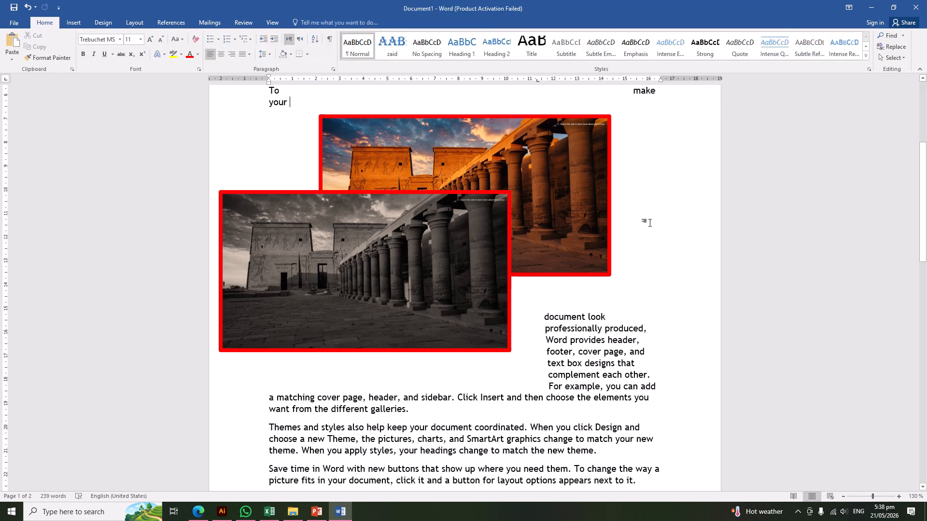
drag(428, 268, 474, 393)
scroll(475, 394, down, 3)
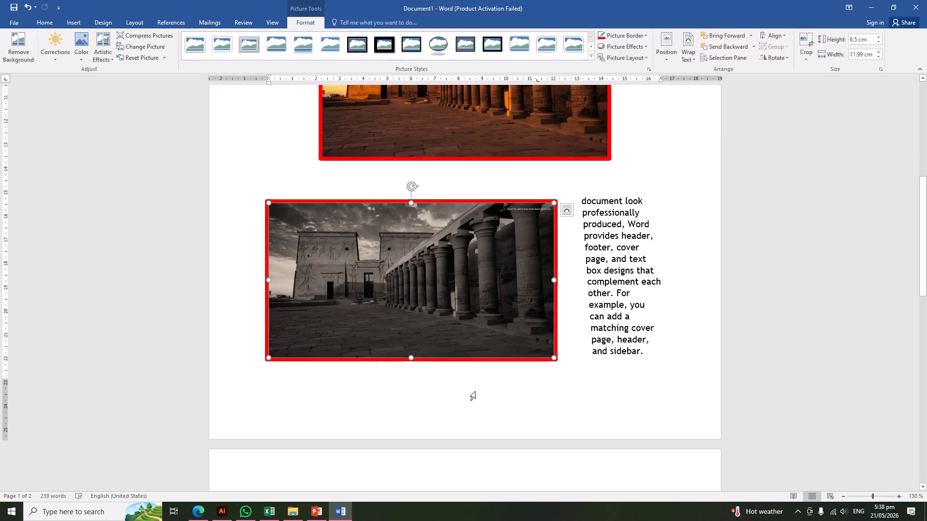
drag(391, 289, 381, 261)
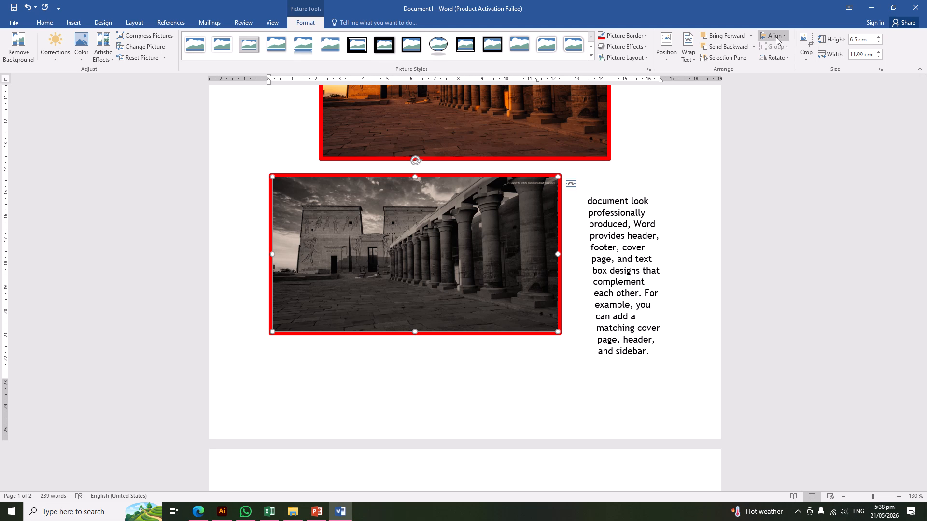
- Align the grayscale picture to the left margin and shrink it proportionally to about 4.39 cm high by 8.09 cm wide
click(773, 36)
click(782, 48)
click(775, 38)
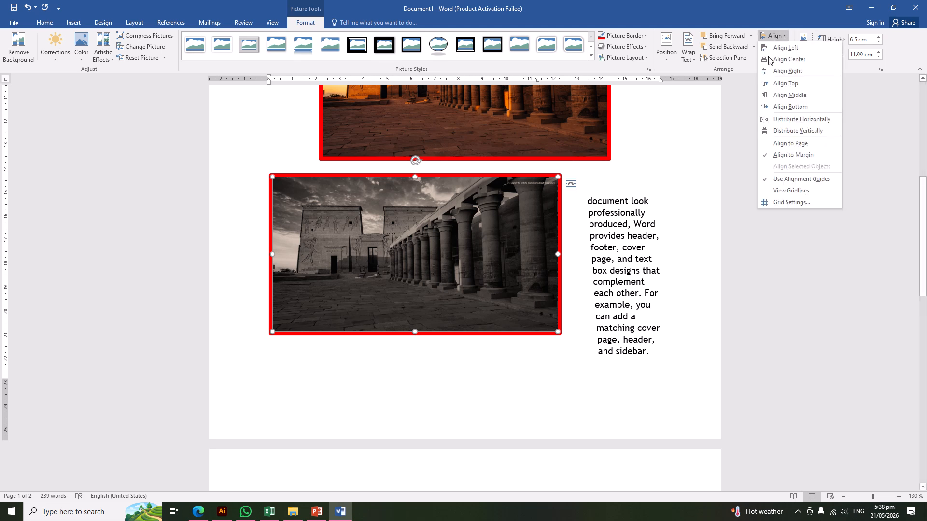
click(515, 319)
drag(558, 333, 465, 282)
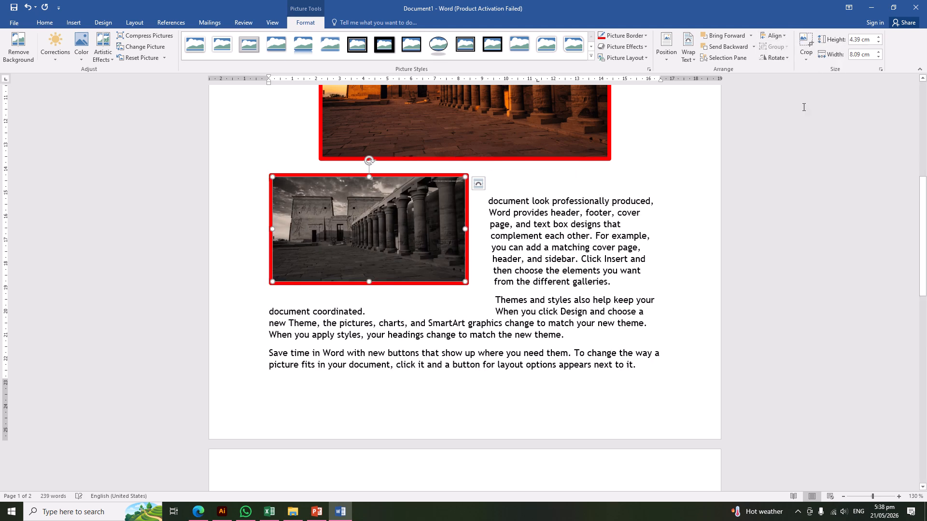
- Align the grayscale picture to the horizontal center of the margins, then to the right margin
click(780, 34)
click(784, 57)
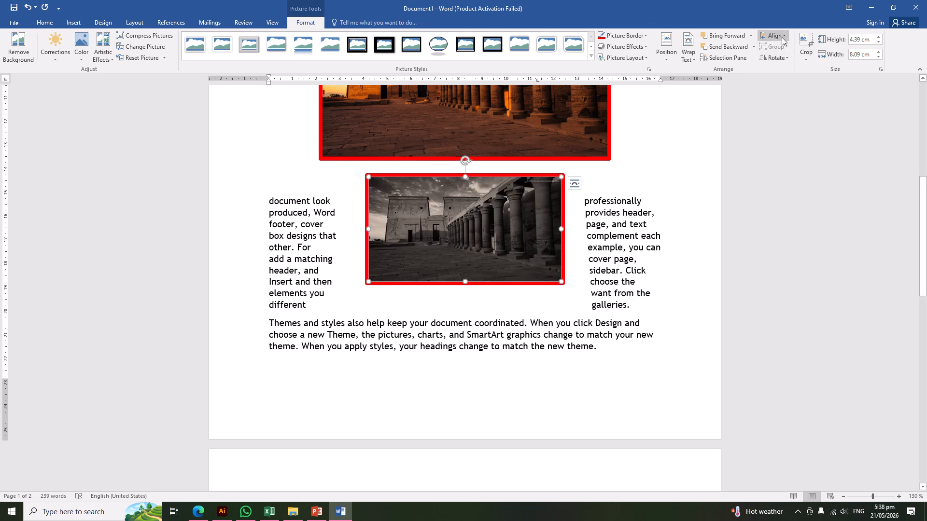
click(781, 37)
click(781, 68)
- Align the grayscale picture to the top margin, then to the vertical middle of the page margins
click(784, 39)
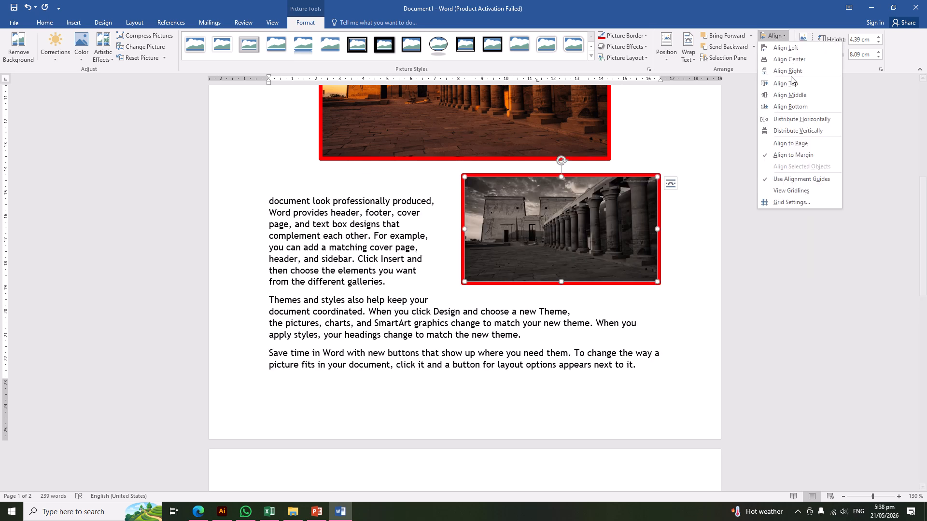
click(791, 83)
scroll(924, 238, up, 7)
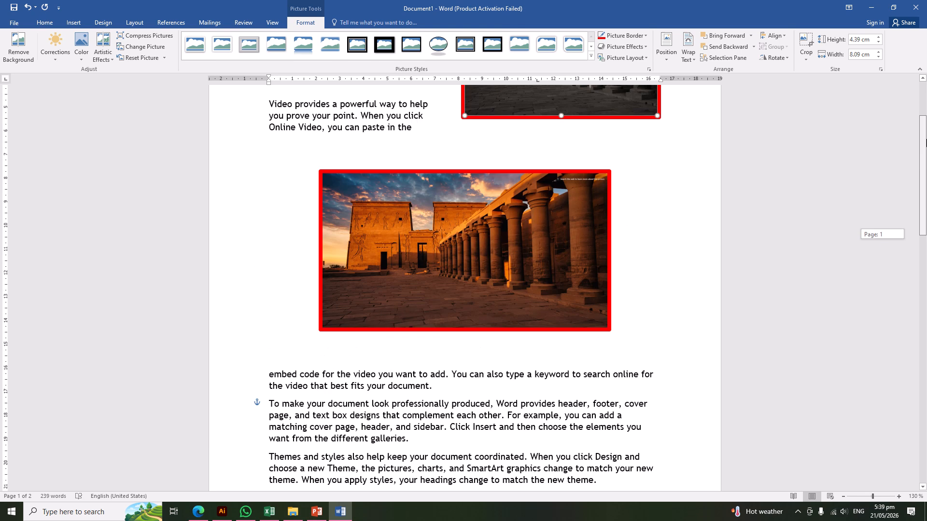
click(773, 37)
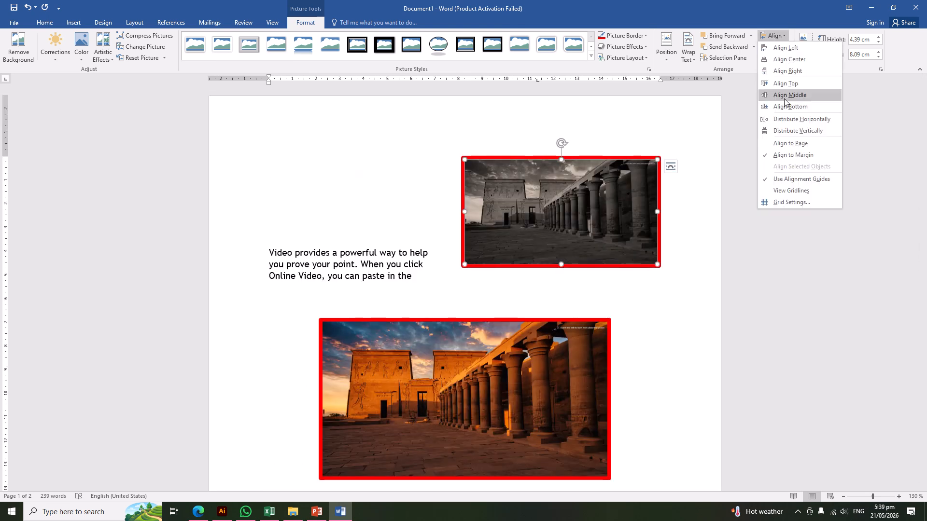
click(793, 94)
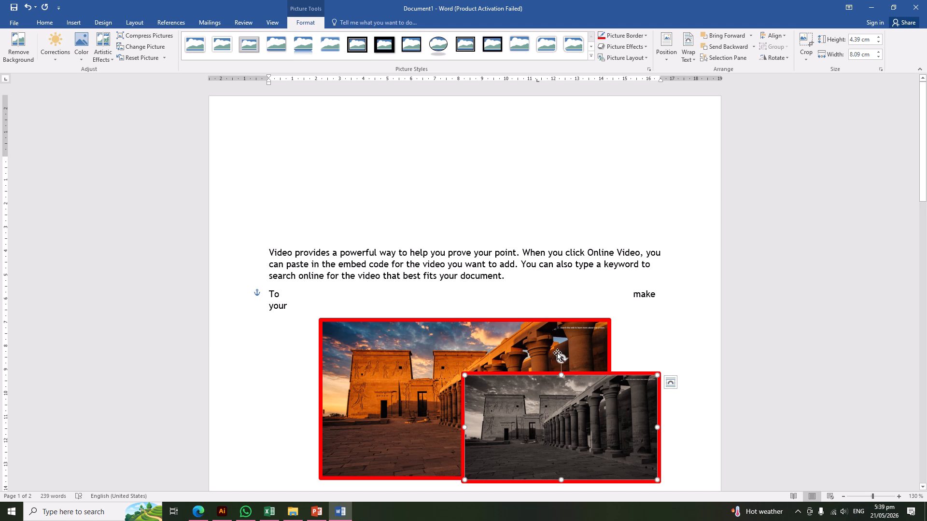
- Move the grayscale picture over the middle of the color picture's lower edge and group the two pictures
scroll(558, 358, down, 3)
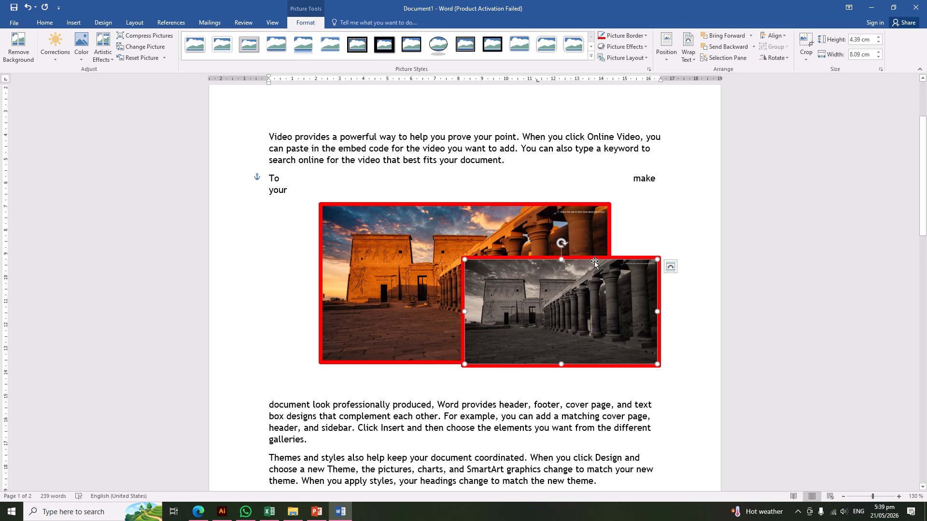
drag(570, 298, 431, 358)
shift+click(476, 253)
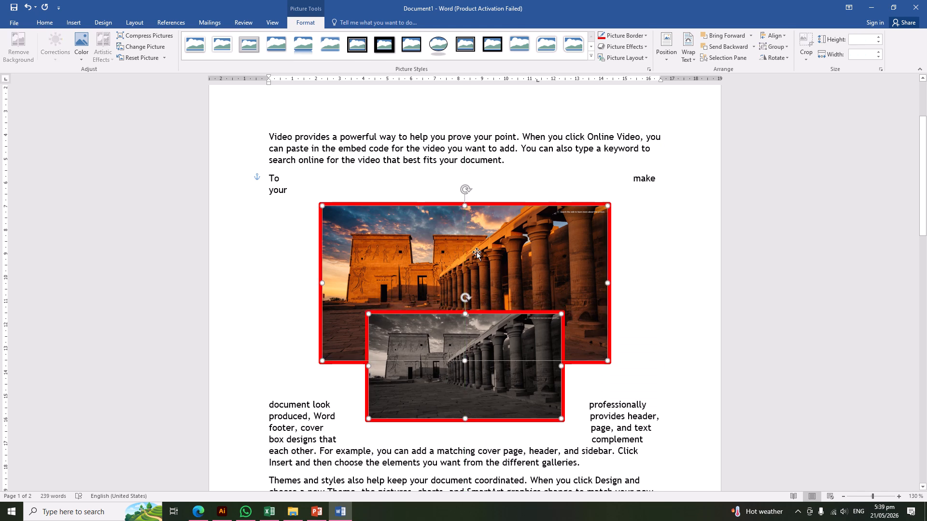
click(774, 46)
click(777, 62)
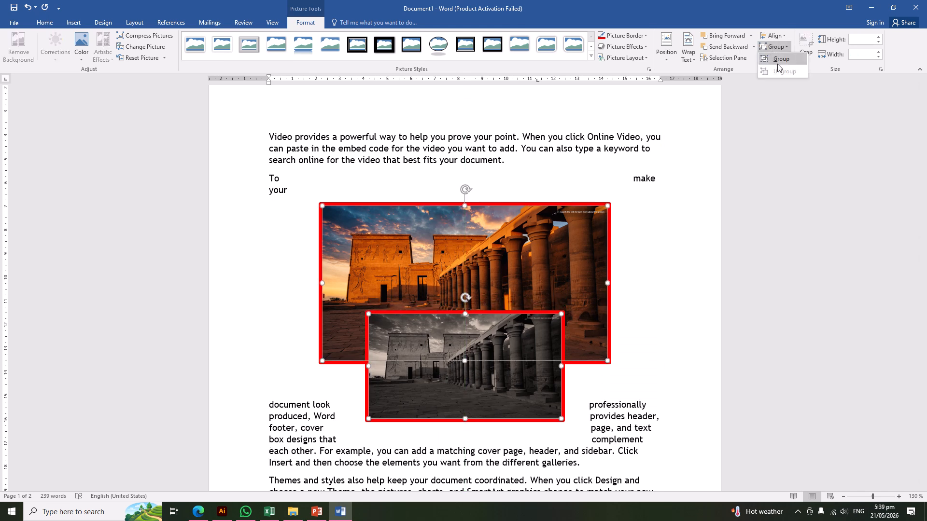
- Move the grouped pictures together slightly down and to the right, then ungroup them
scroll(423, 279, down, 3)
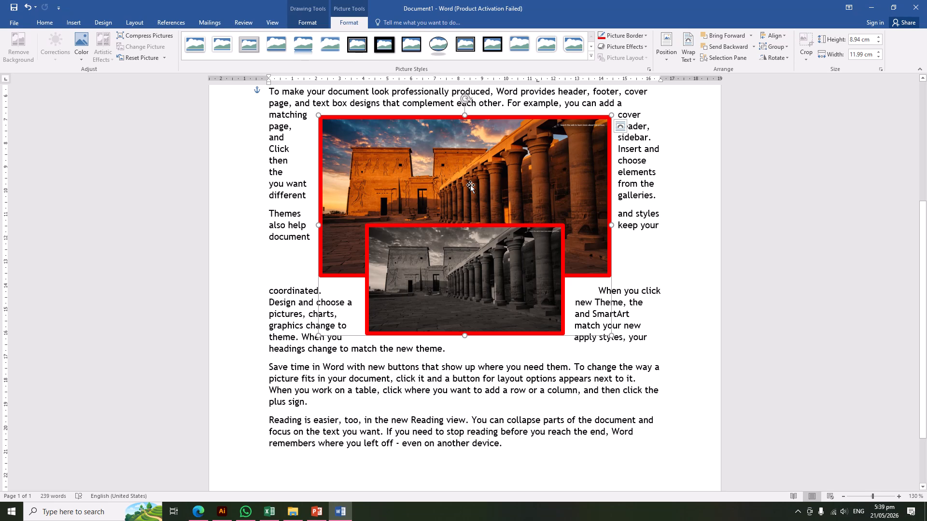
drag(436, 208, 476, 214)
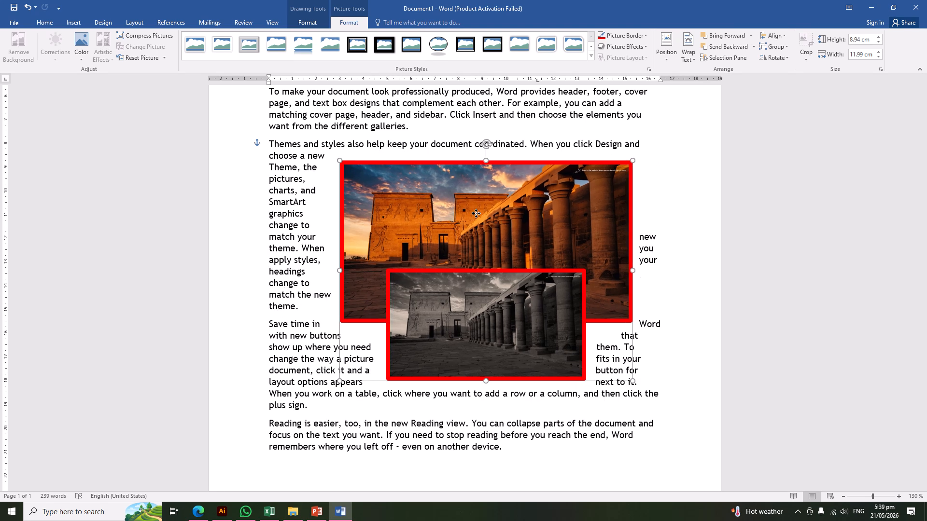
click(774, 47)
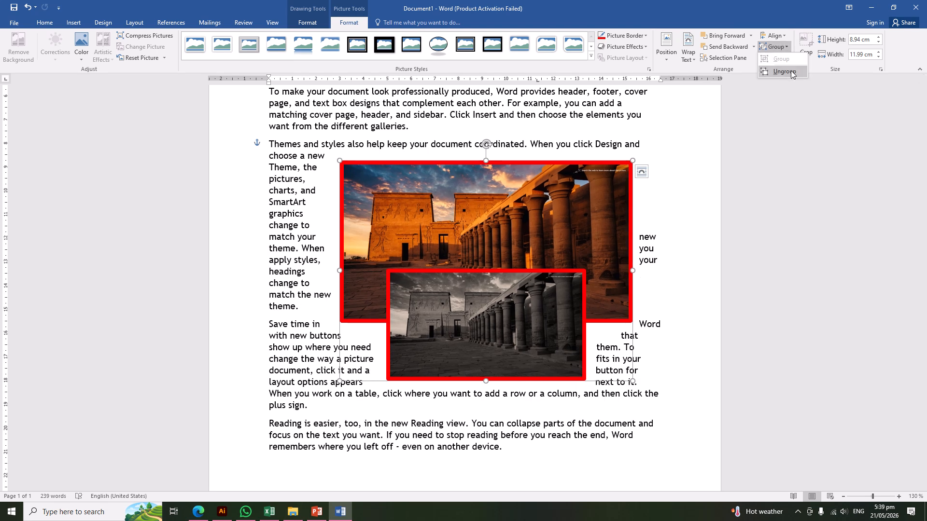
click(791, 72)
click(631, 118)
- Move only the color picture slightly down and to the left, then view the available rotation and flip options
click(538, 234)
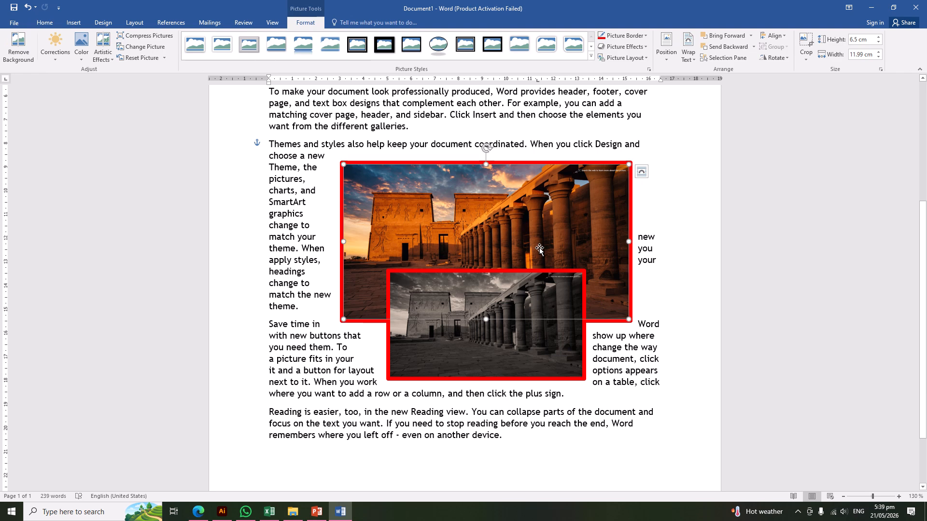
drag(539, 248, 511, 250)
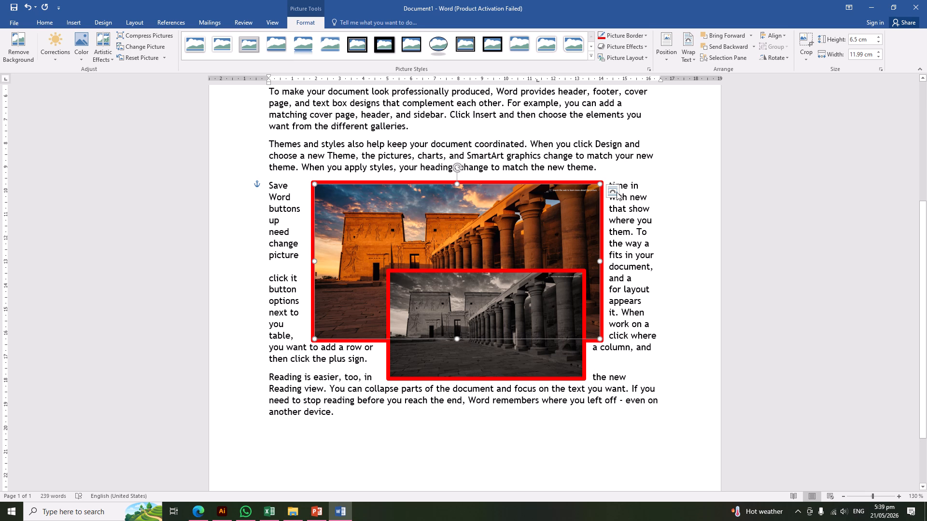
click(789, 58)
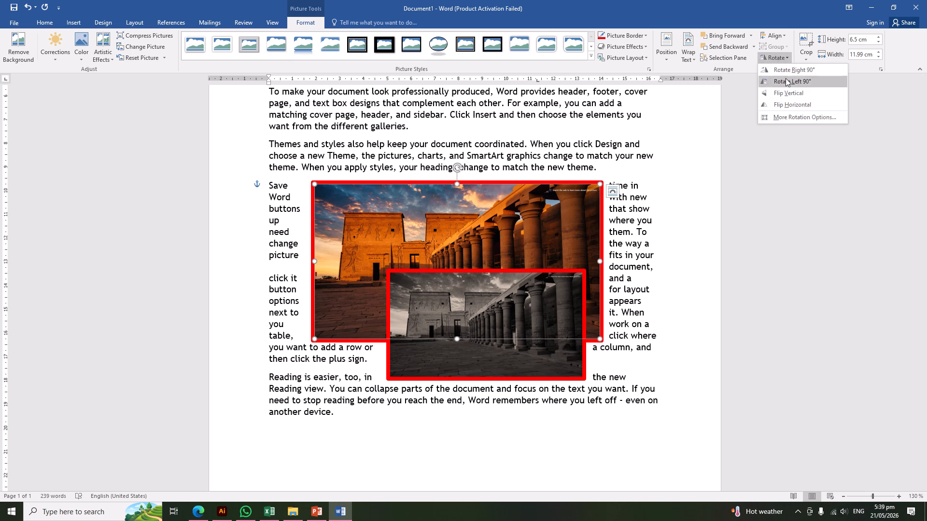
click(657, 159)
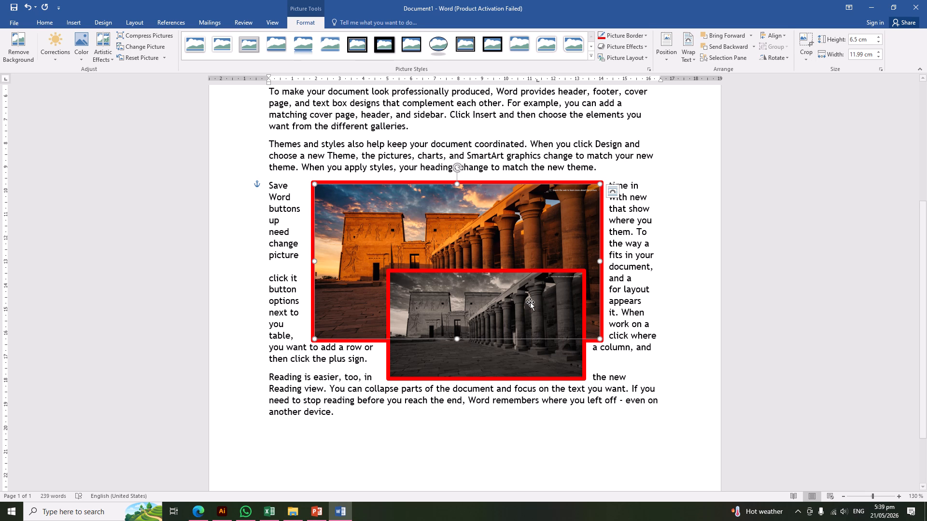
- Move the color picture up away from the grayscale one and crop it from its lower-right corner to about 4.75 × 7.17 cm
drag(518, 234, 535, 126)
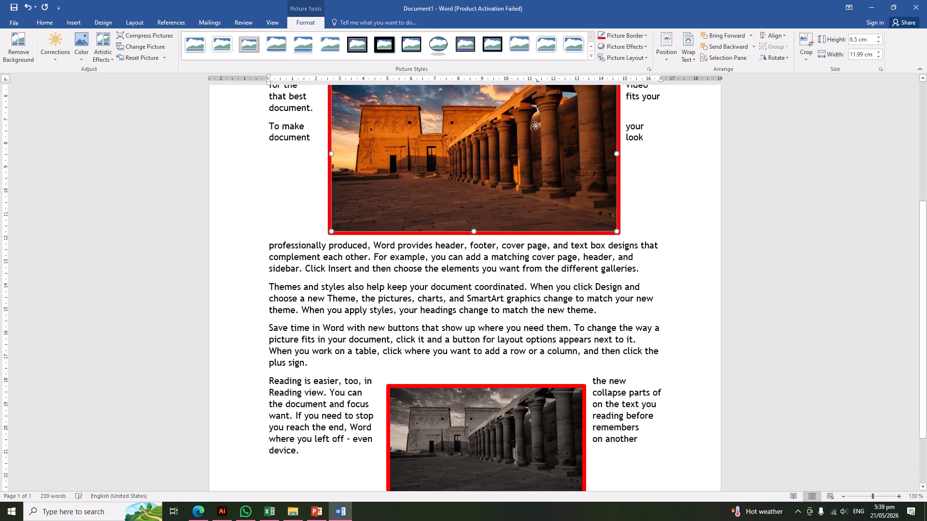
click(803, 57)
click(818, 70)
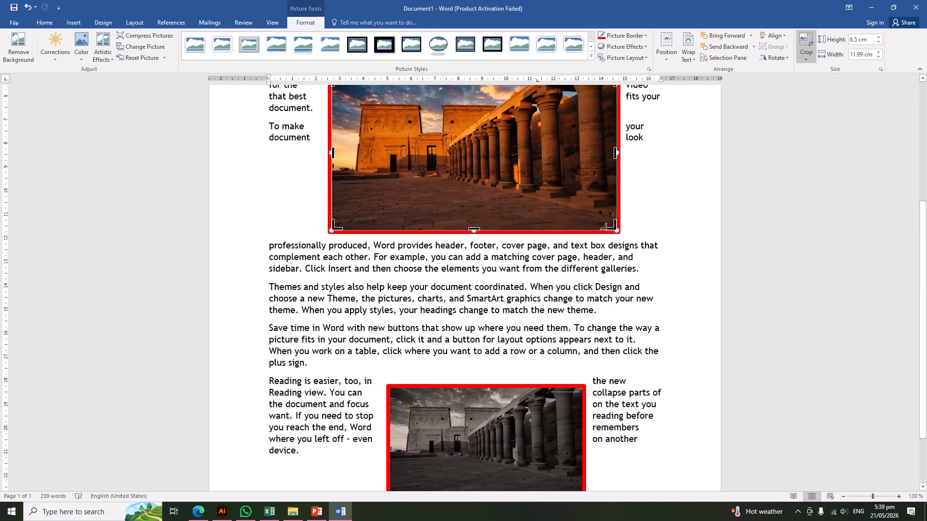
drag(613, 226, 501, 189)
key(Escape)
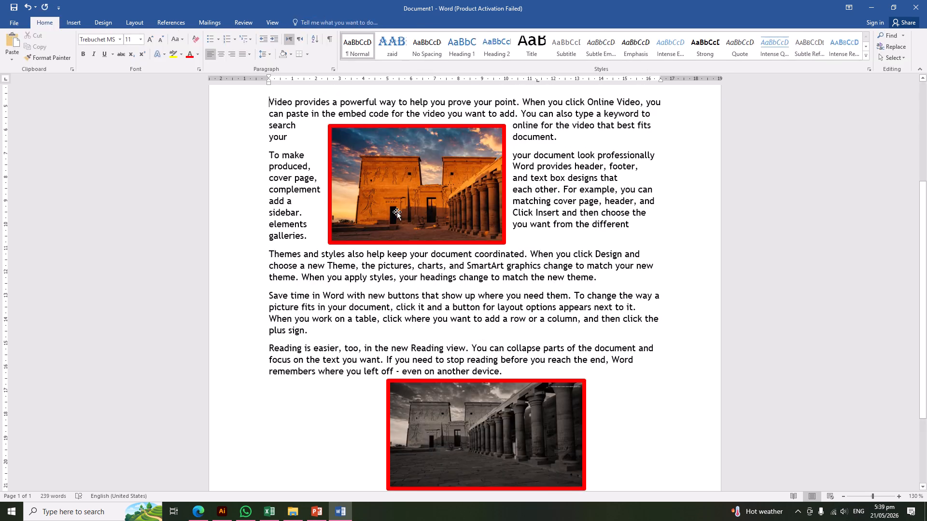
- Increase the cropped color picture's height to 5.2 cm, then enlarge it freehand to about 6.61 × 9.98 cm
click(435, 190)
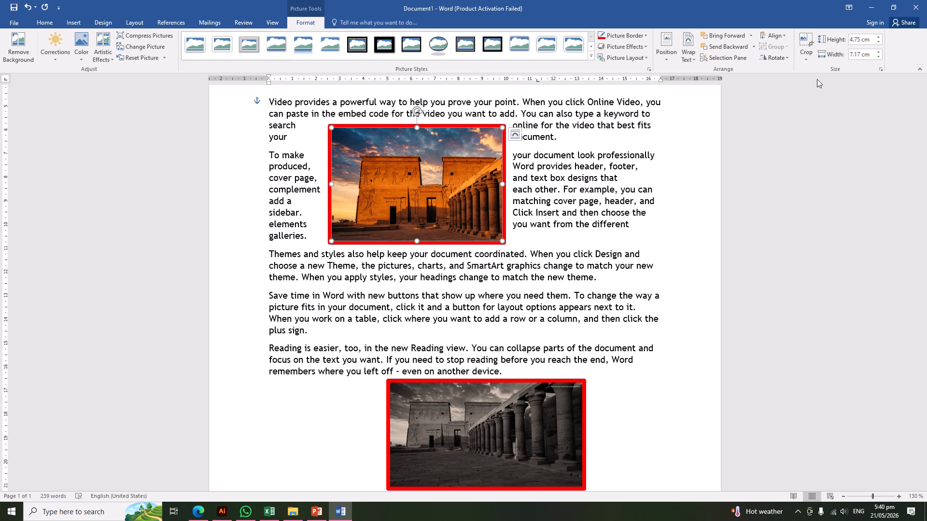
click(878, 37)
click(878, 37)
click(878, 38)
click(879, 37)
click(878, 38)
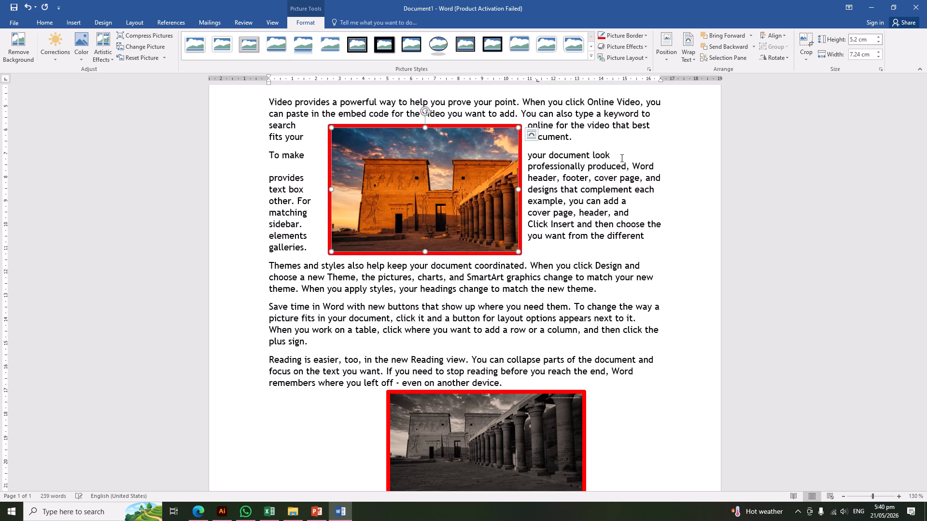
drag(519, 252, 566, 316)
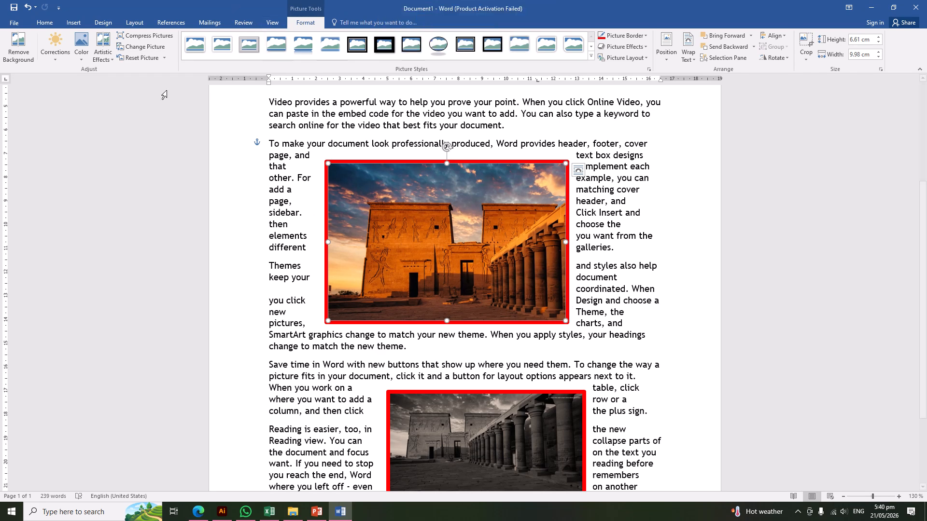
- Display the commands for inserting pictures, shapes and other objects
click(80, 24)
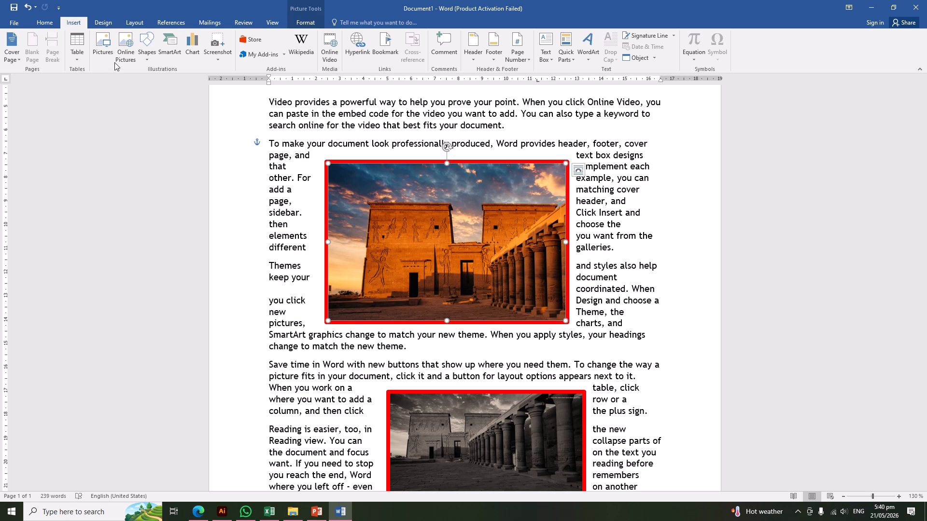